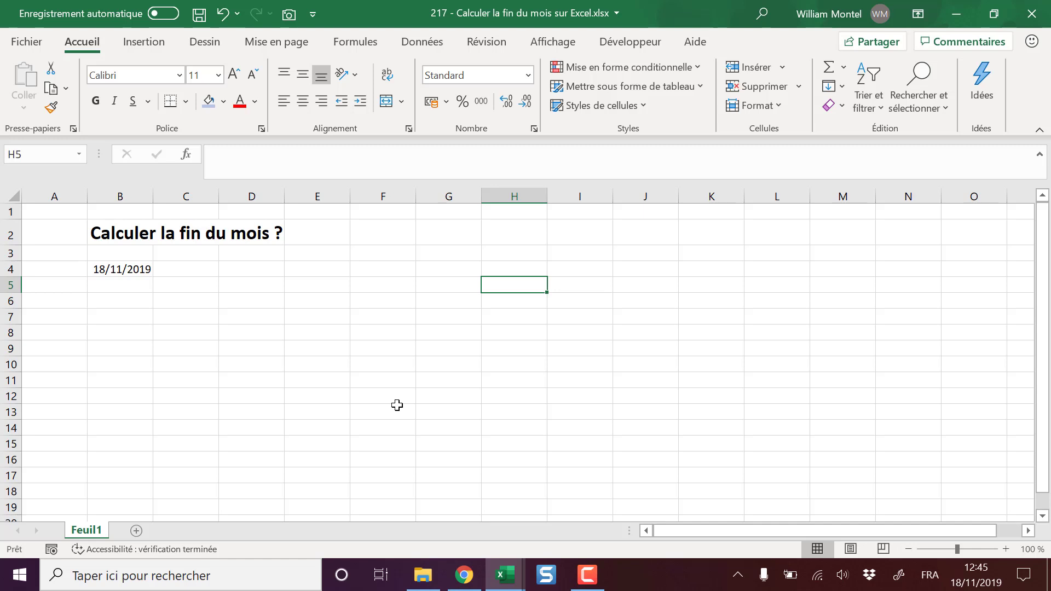
Enter =FIN.MOIS(B4;0) in D4 to get the last day of B4's month.
click(450, 283)
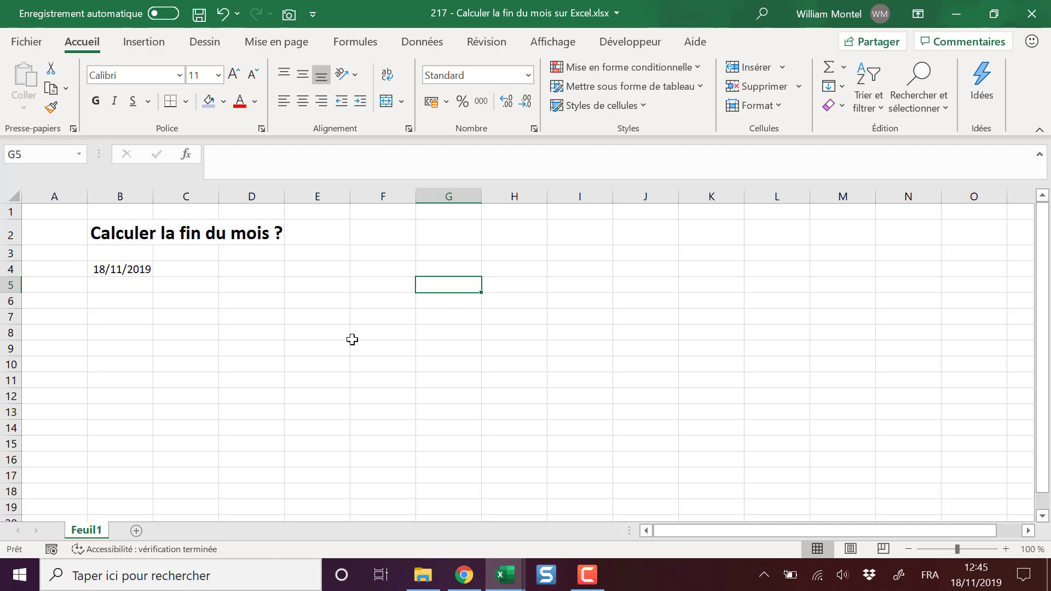
click(135, 302)
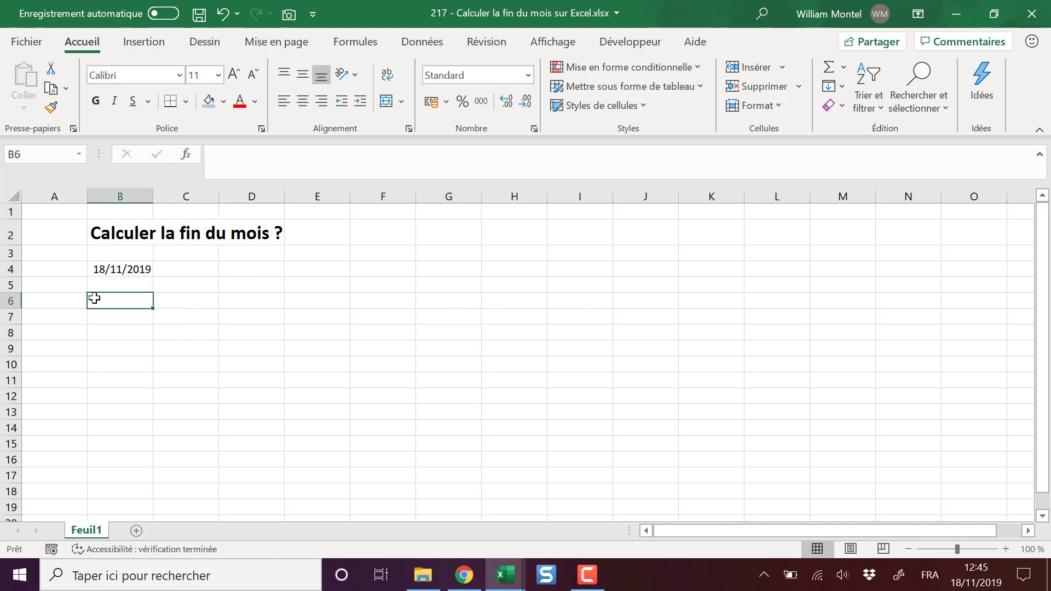
click(126, 267)
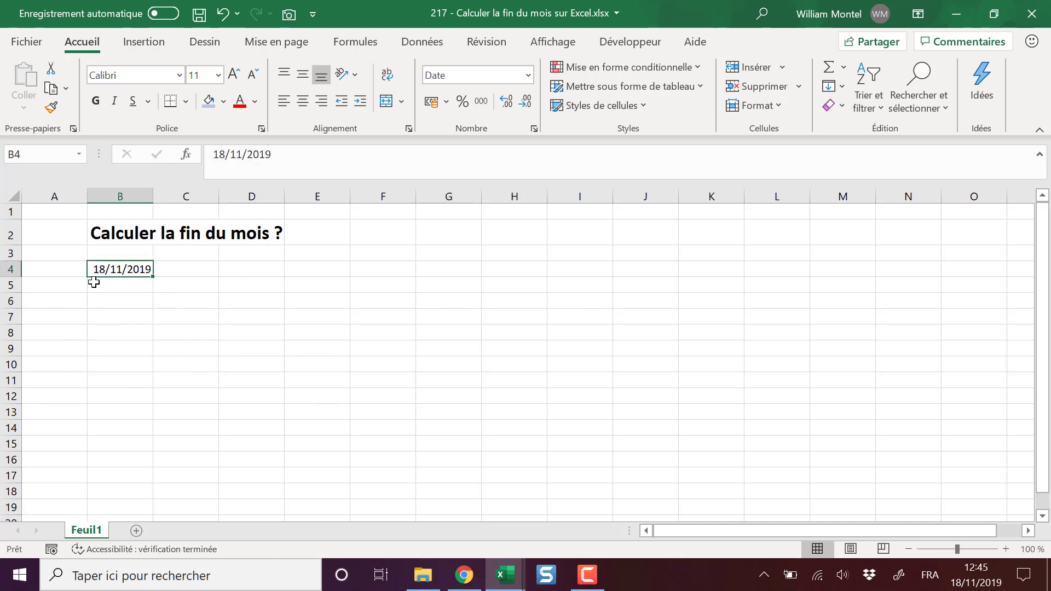
click(247, 270)
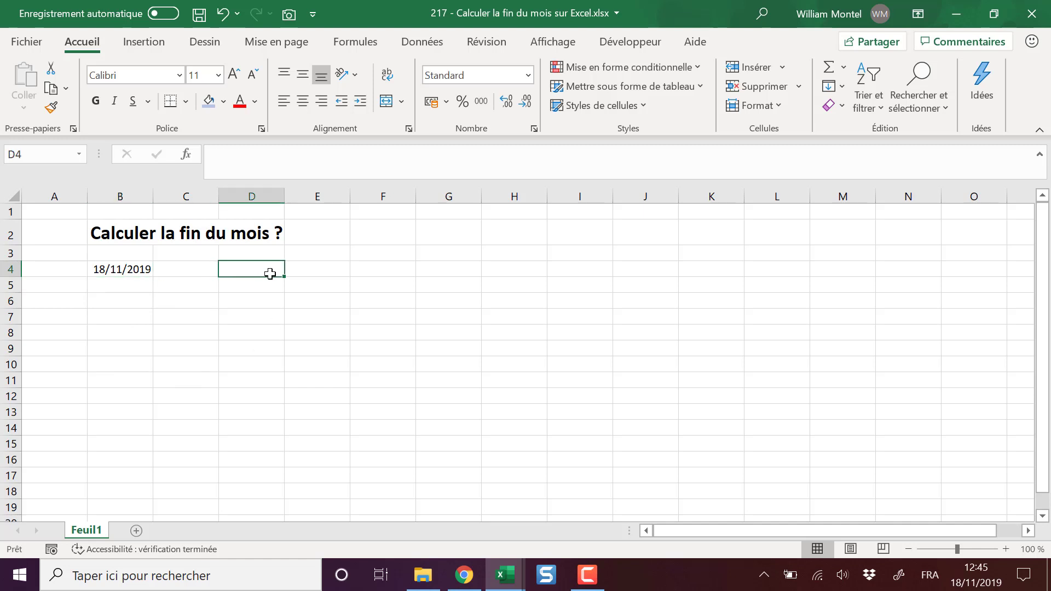
text(=fin)
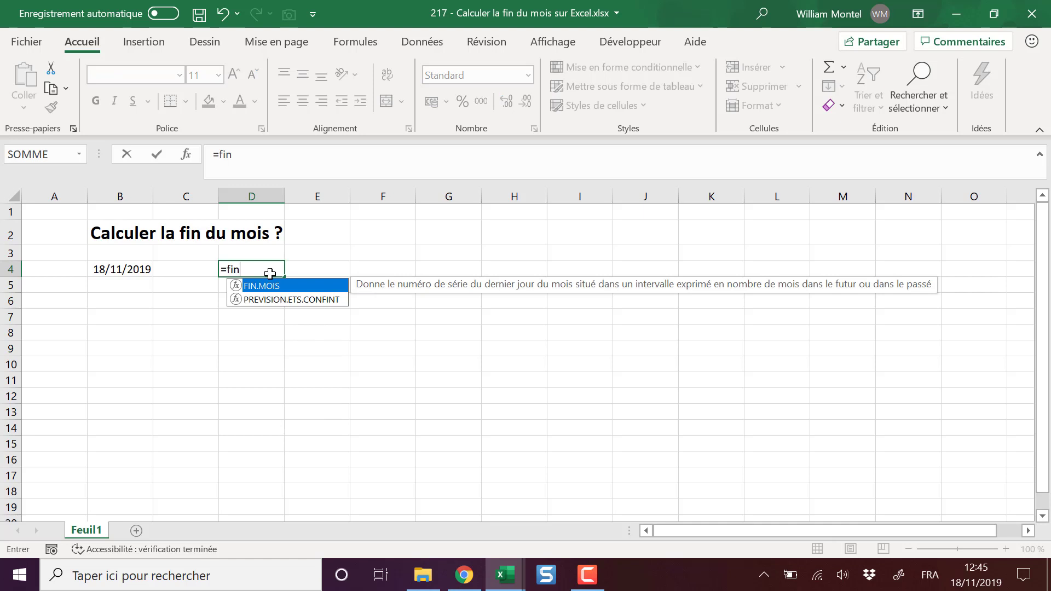
key(Tab)
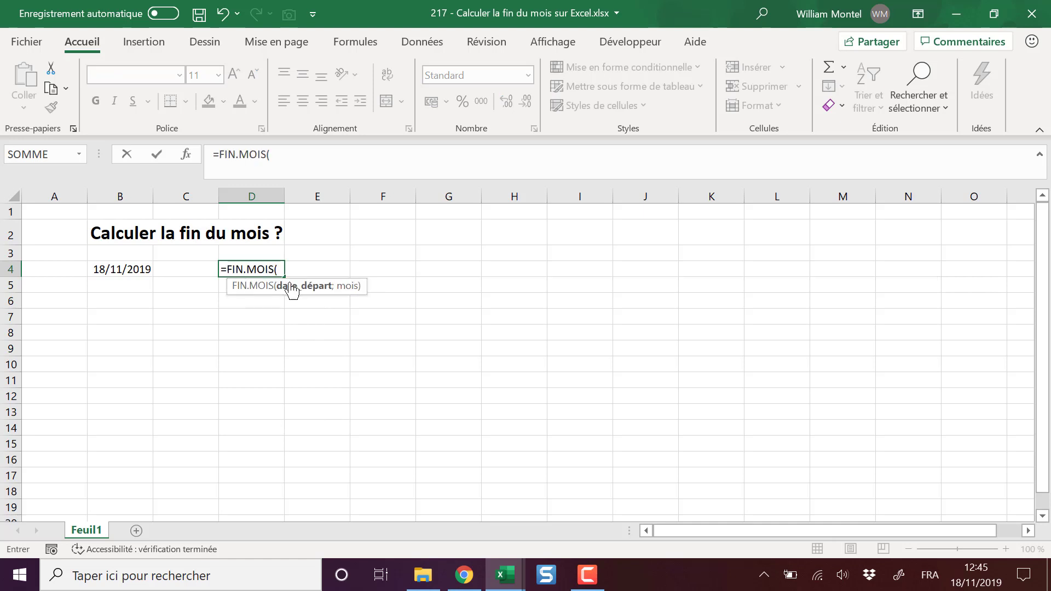
click(134, 267)
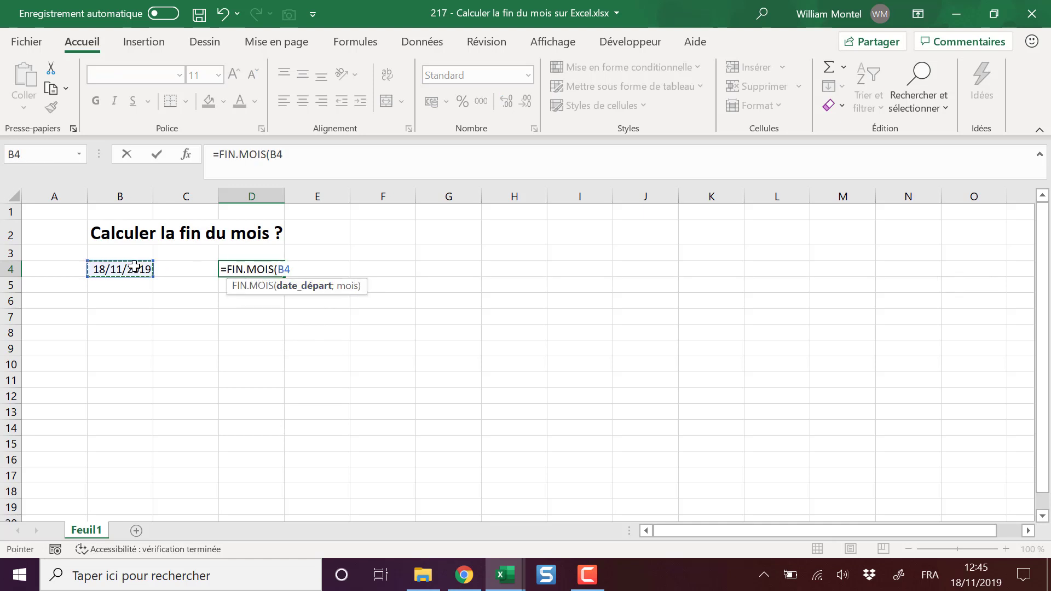
text(;)
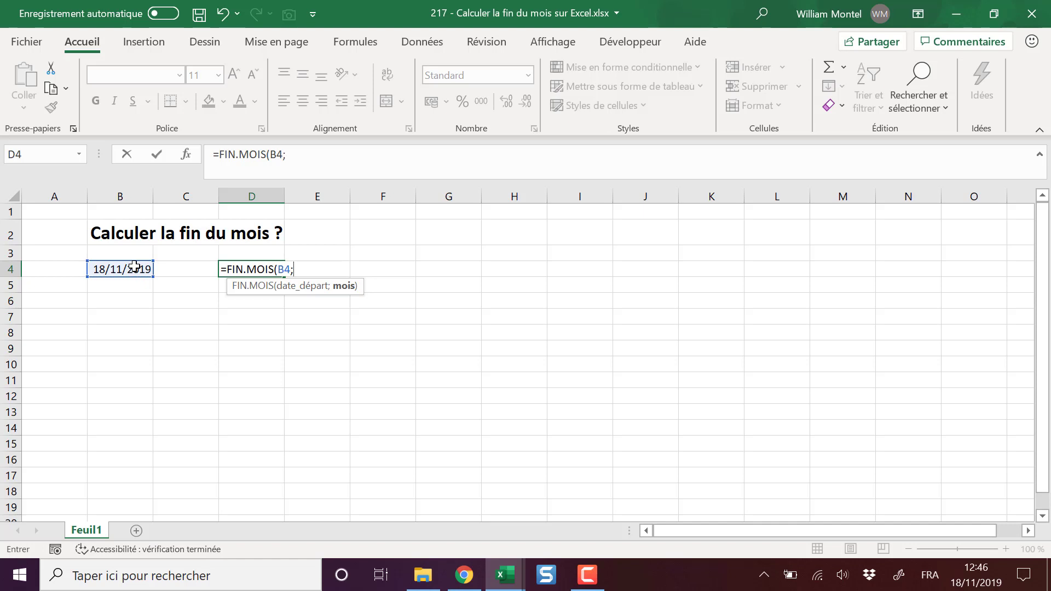
text(0))
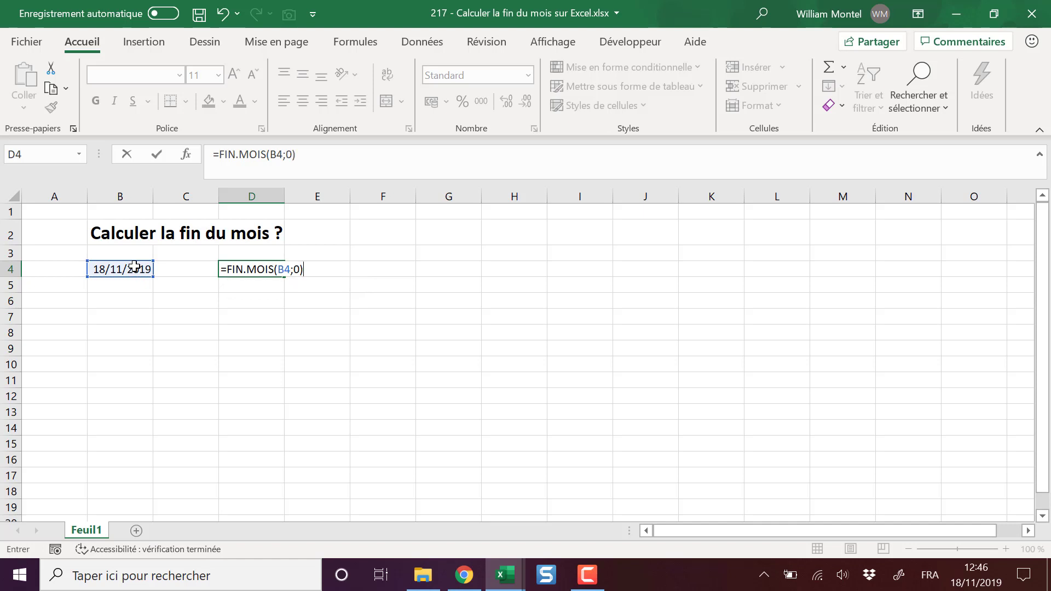
key(Return)
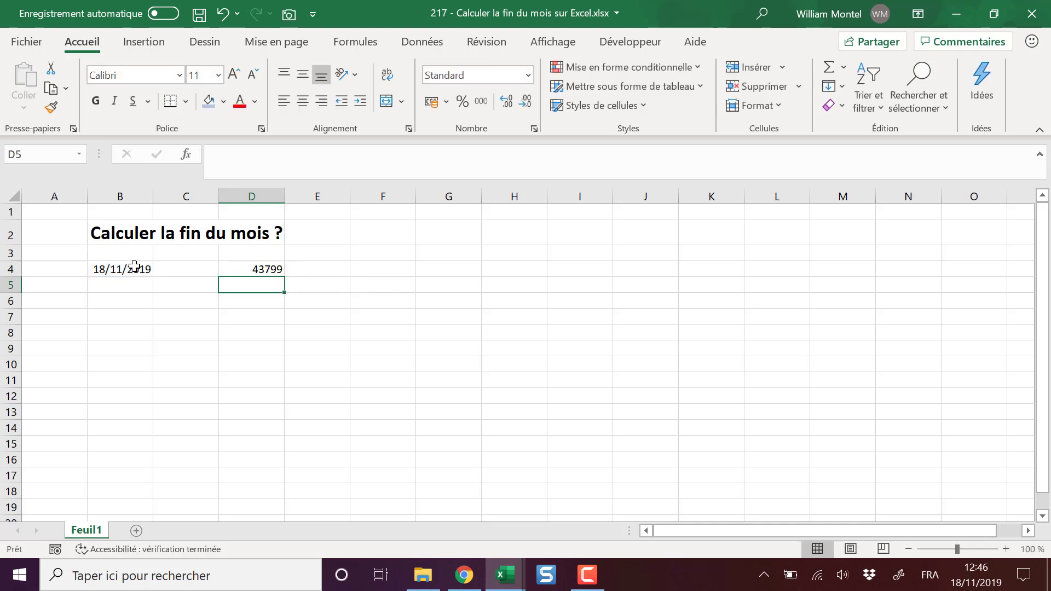
Format D4 as Date courte so it shows 30/11/2019.
click(274, 268)
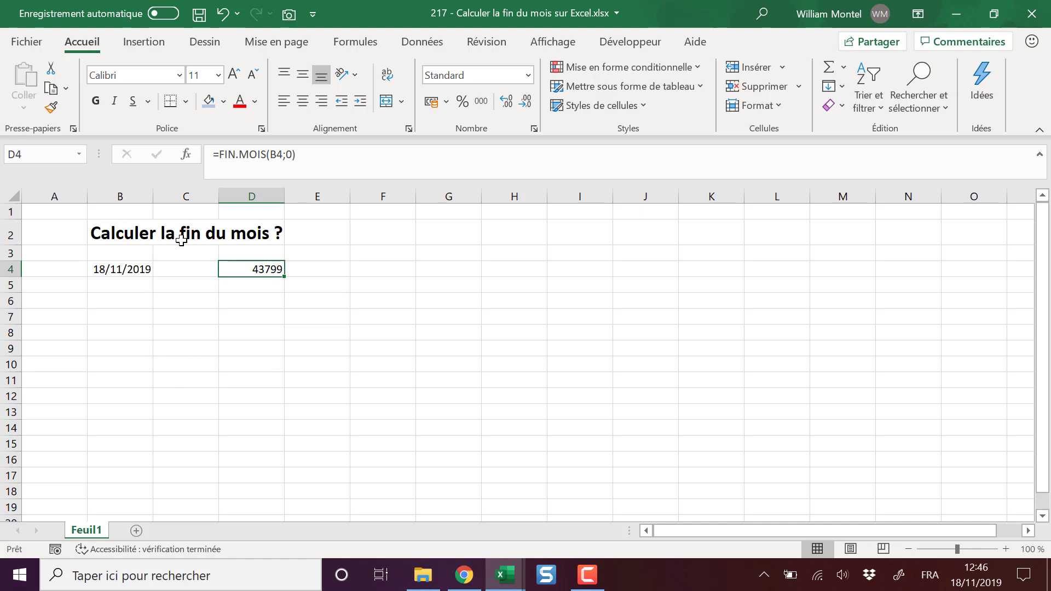
click(528, 76)
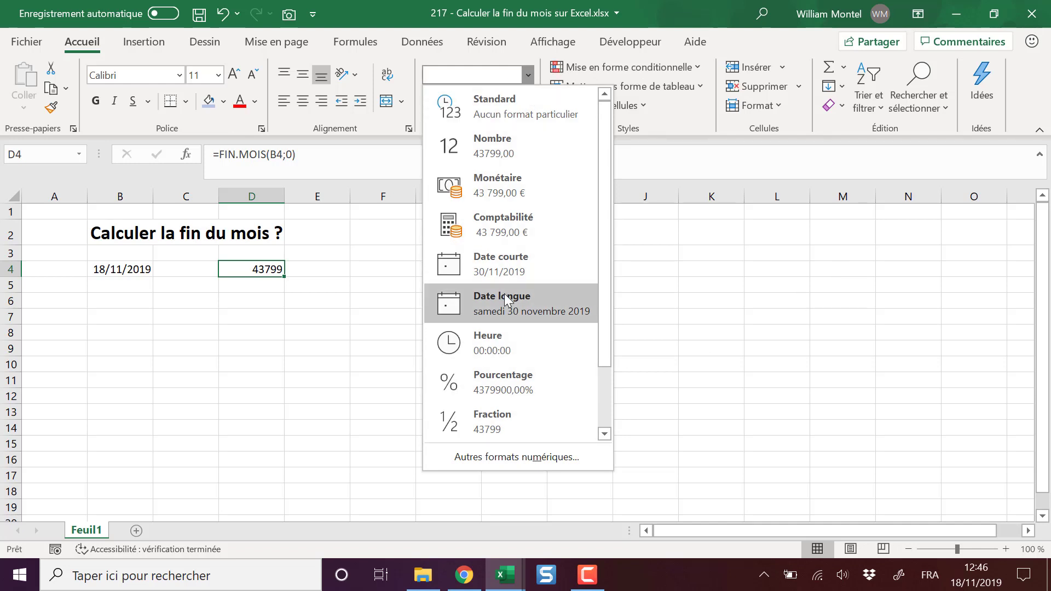
click(536, 261)
click(389, 351)
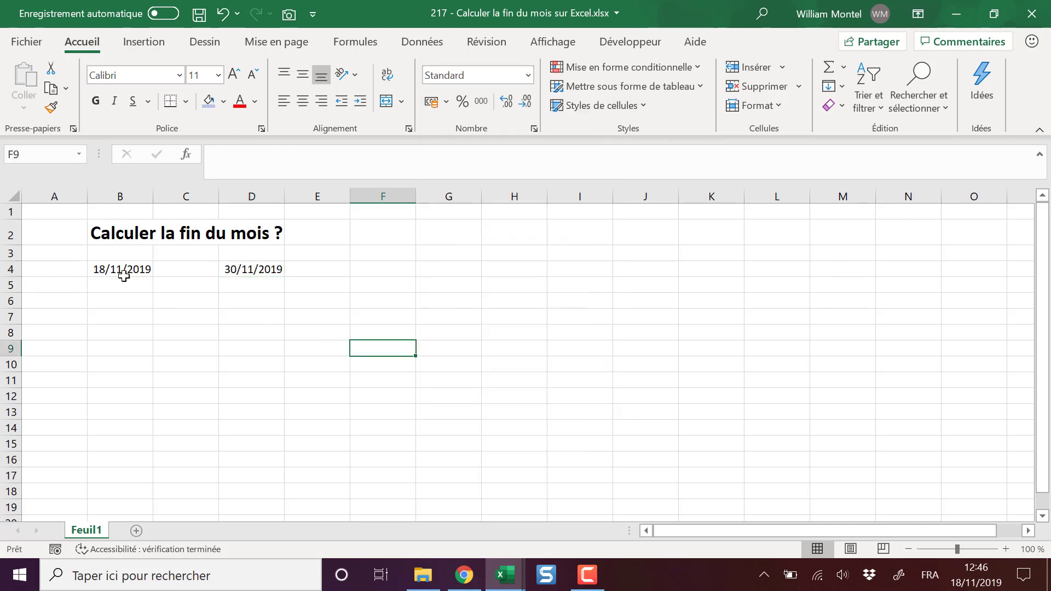
Enter the second start date 13/02/2020 in B5.
click(265, 270)
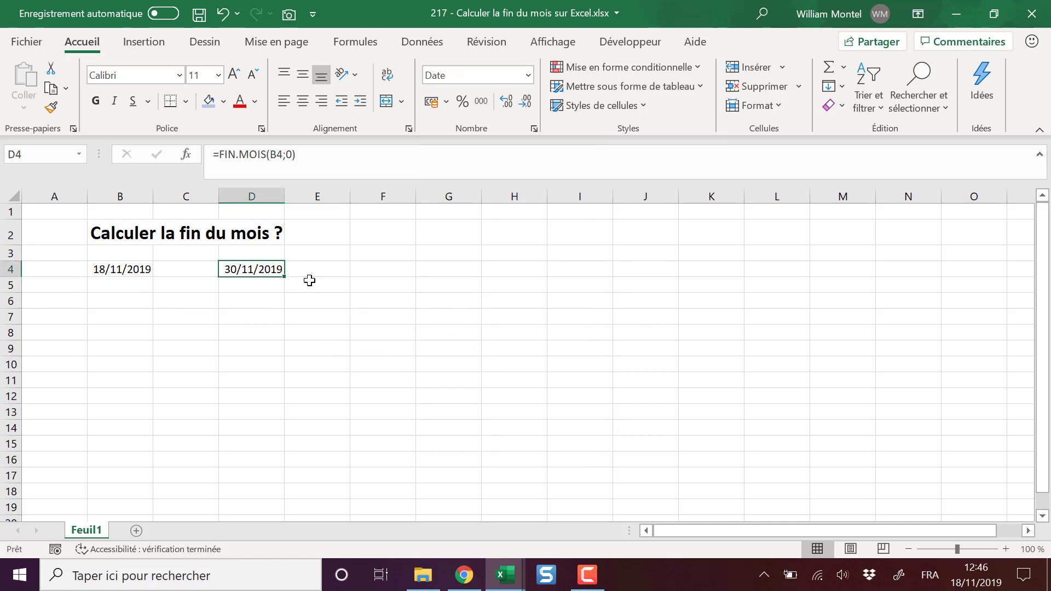
click(119, 269)
click(136, 281)
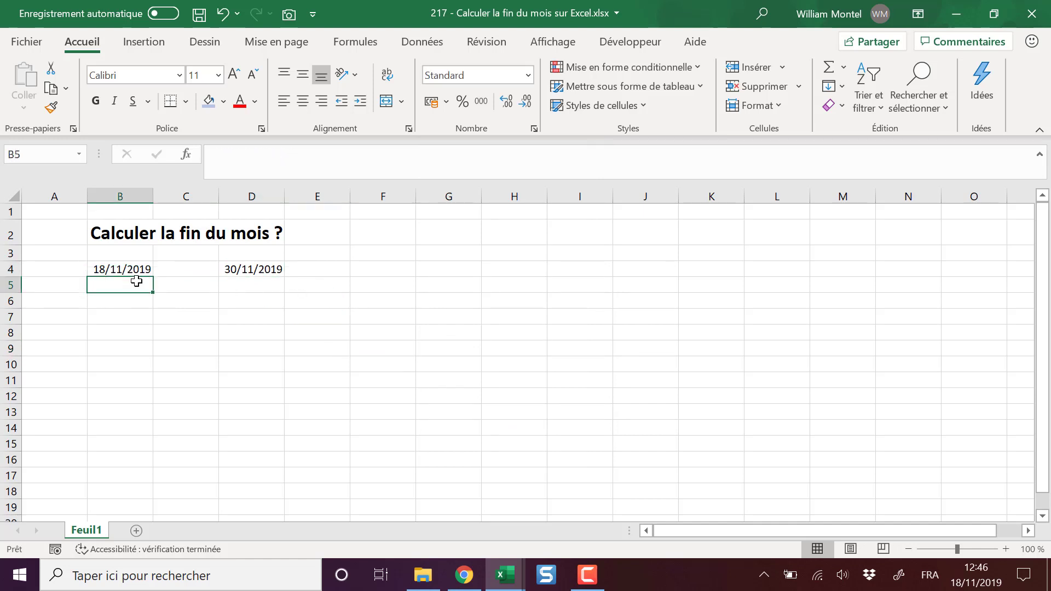
text(13)
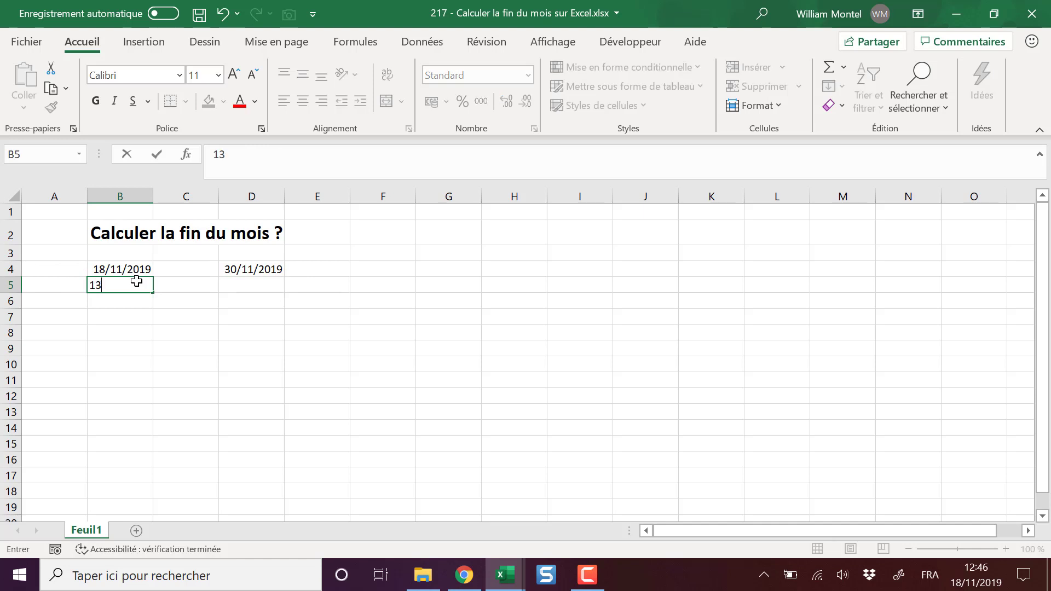
text(/02/)
text(2020)
key(Up)
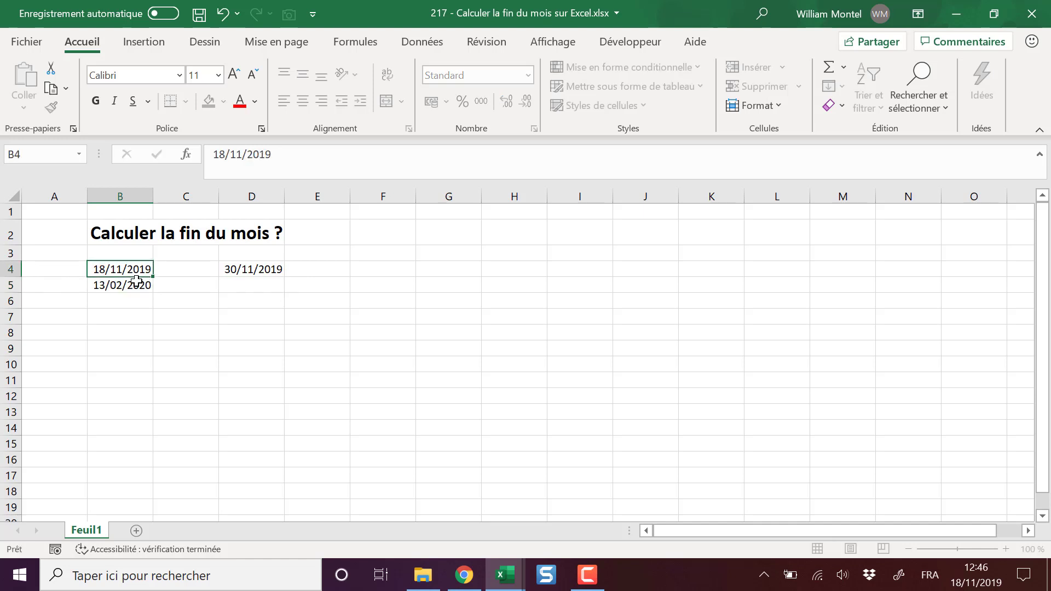
Fill the end-of-month formula from D4 down to D5, giving 29/02/2020.
click(270, 266)
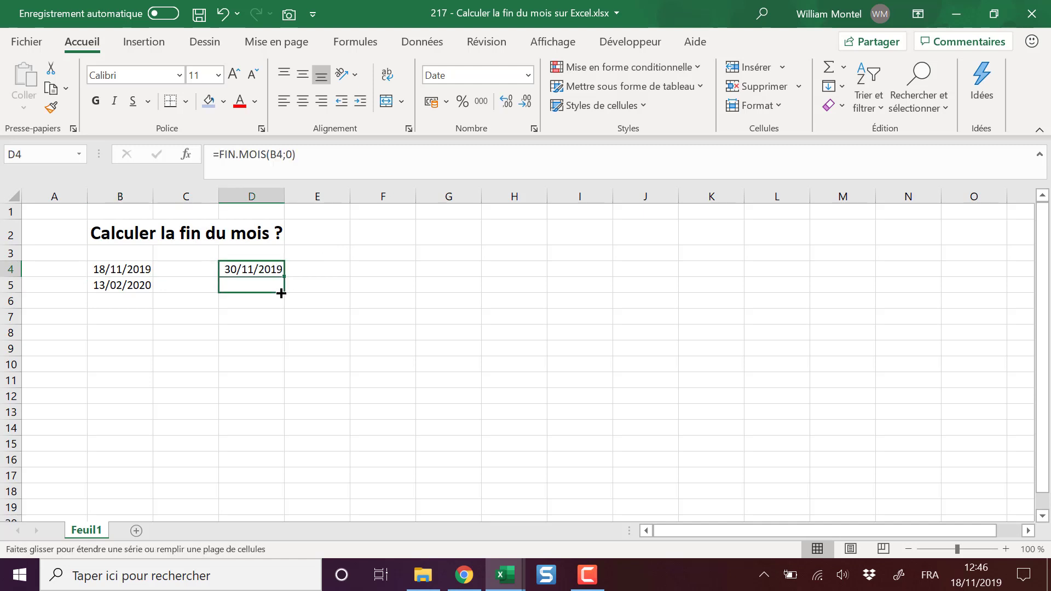
drag(281, 293, 281, 294)
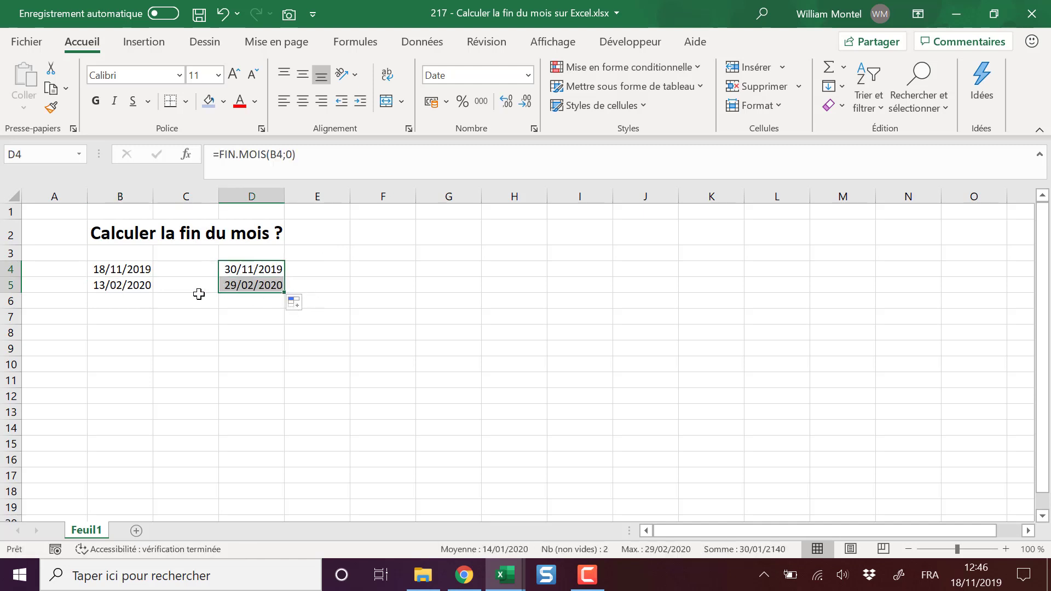
click(225, 317)
click(307, 269)
key(Left)
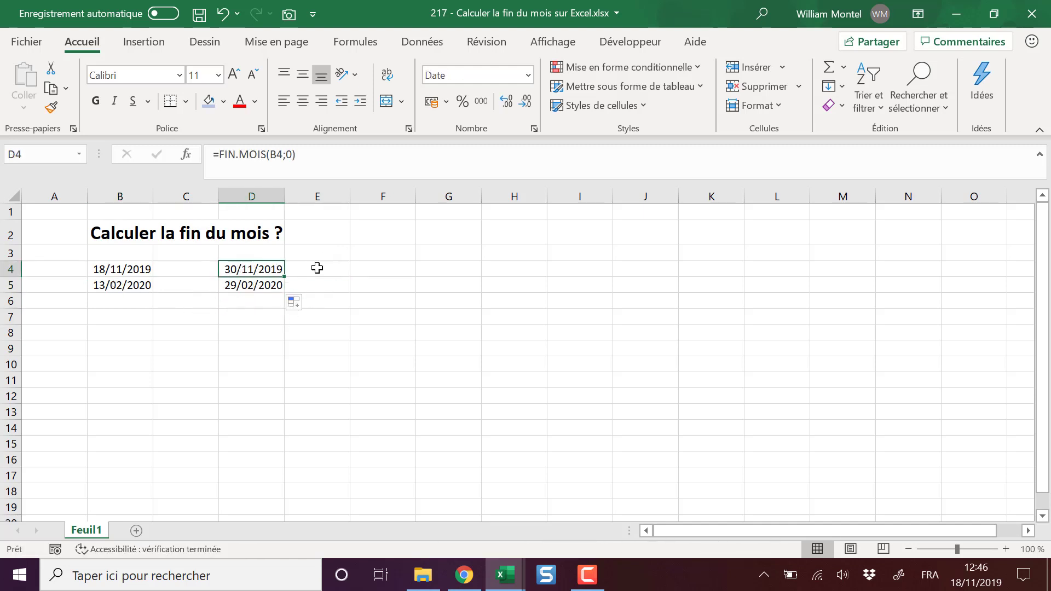
click(367, 266)
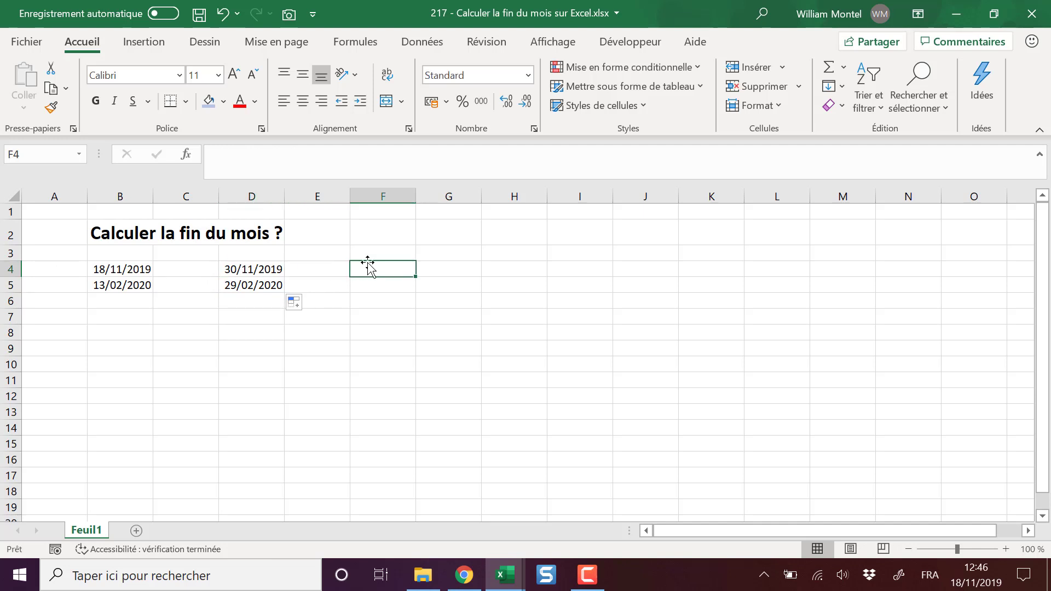
Enter =FIN.MOIS(B4;2) in F4 for the month-end two months after B4.
text(=)
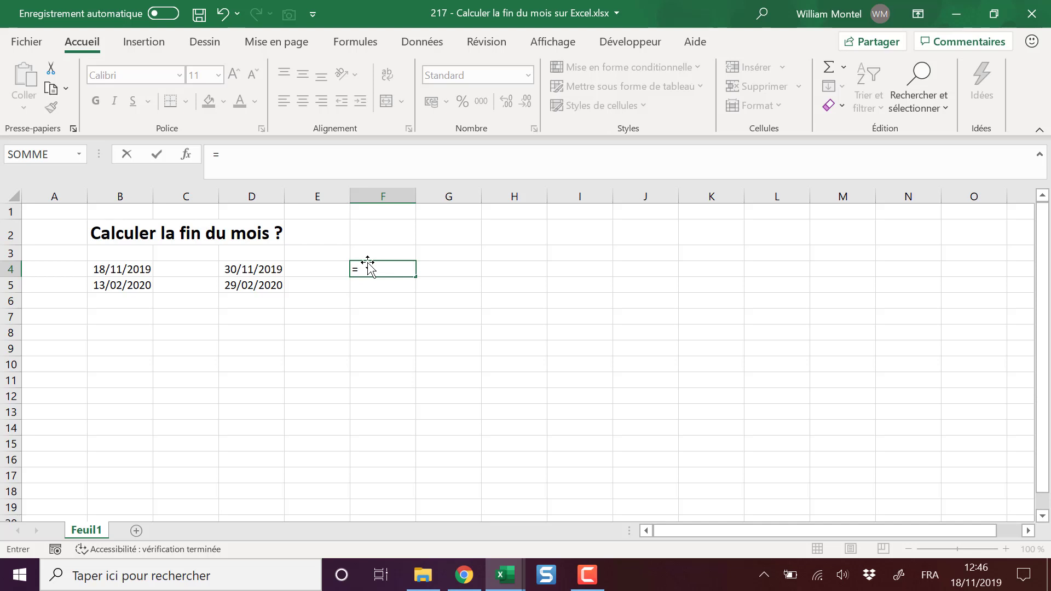
text(fin)
key(BackSpace)
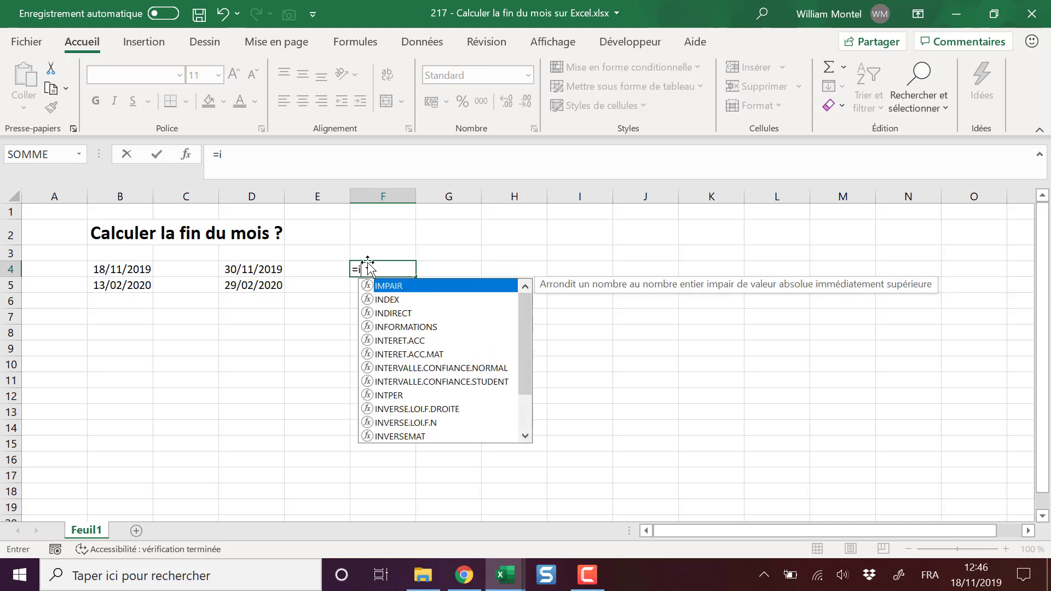
key(BackSpace)
text(fin)
key(Tab)
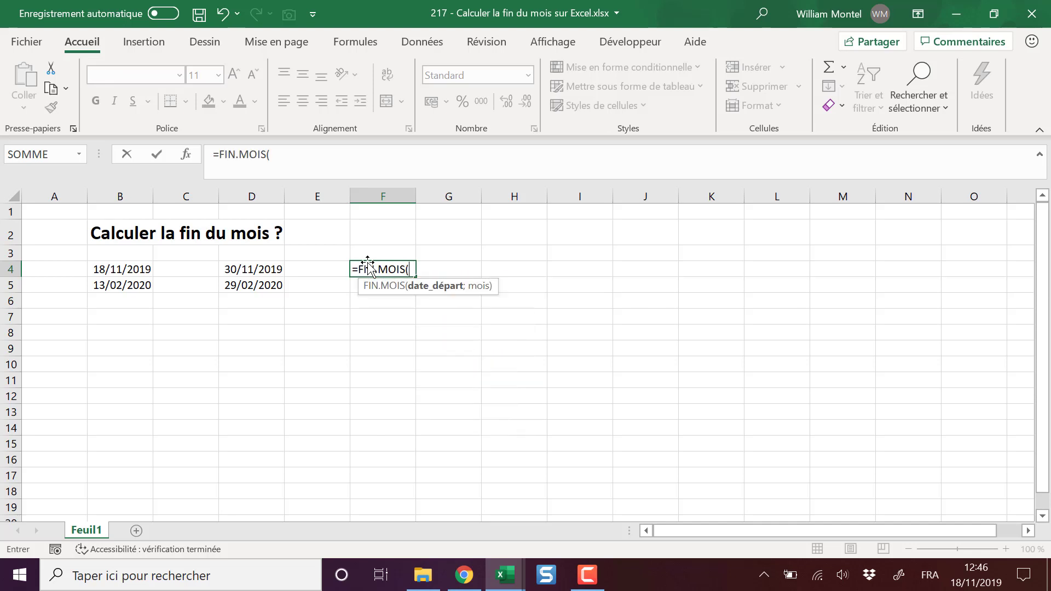
key(Left)
key(Left)
key(Left)
key(Left)
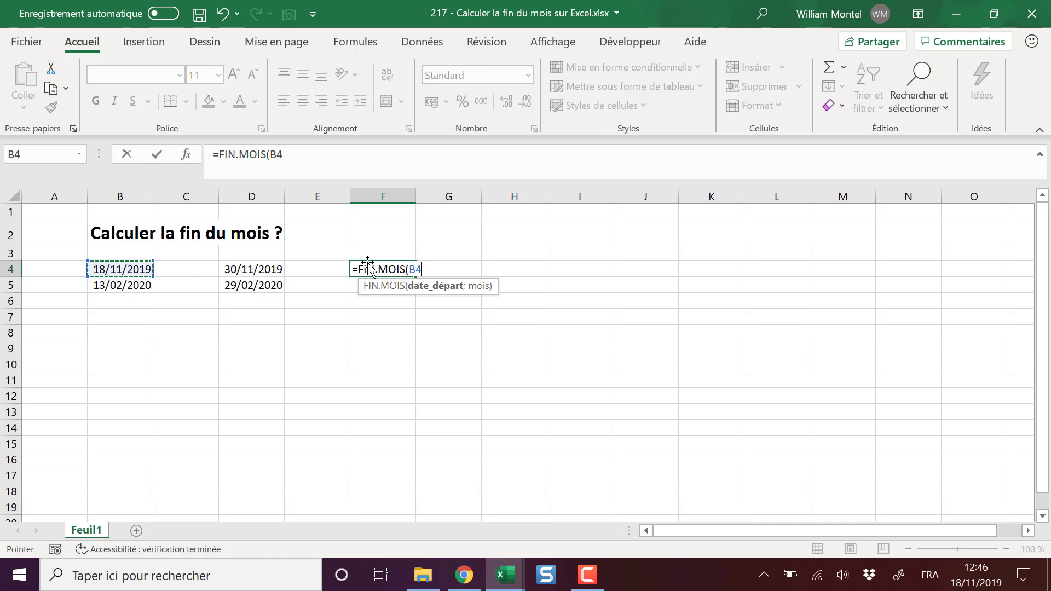
text(;)
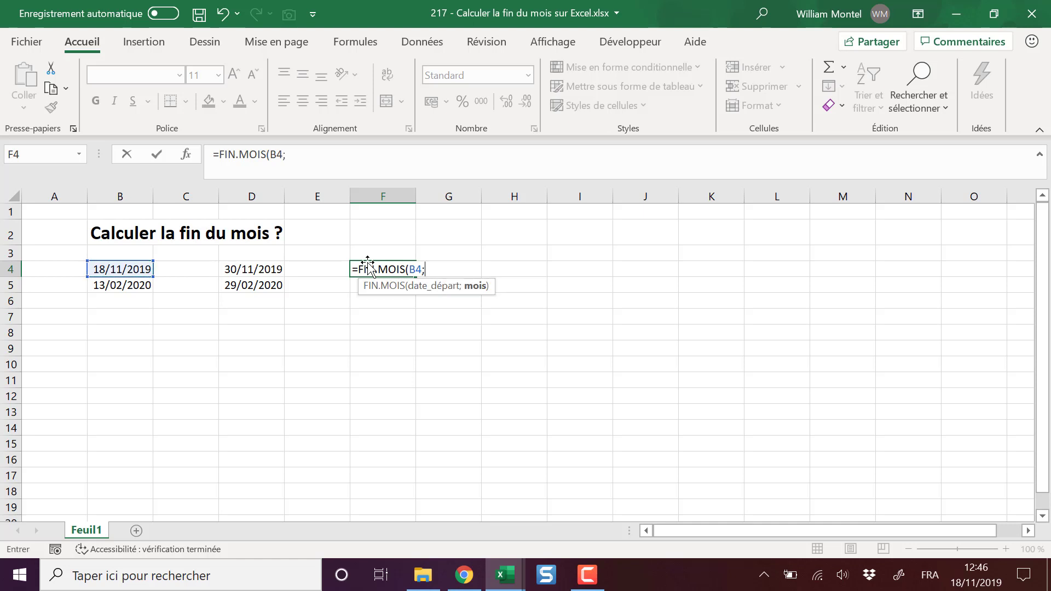
text(2))
key(Return)
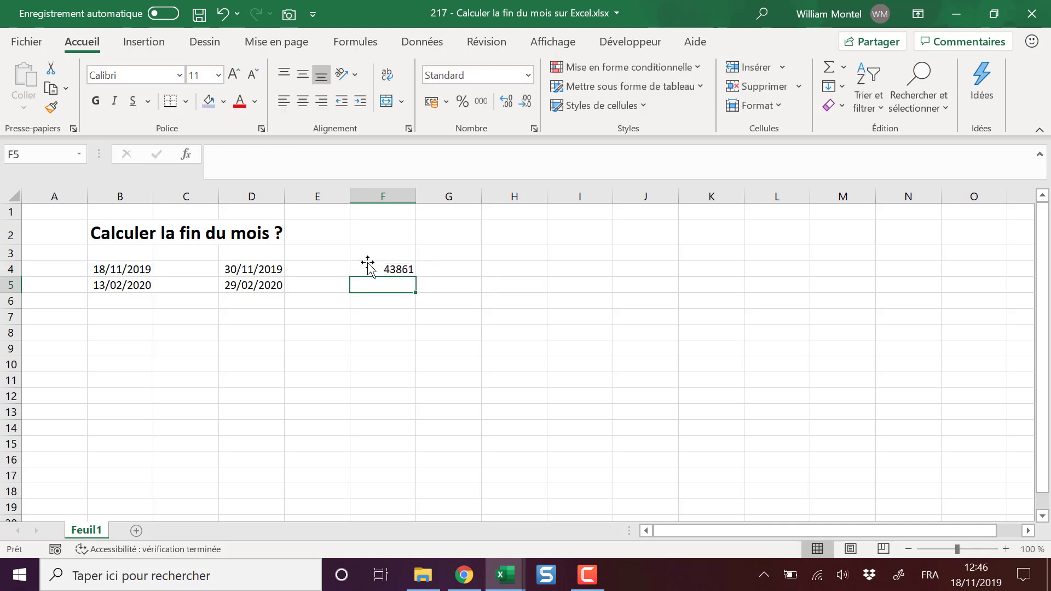
Format F4 as Date courte so it shows 31/01/2020.
click(364, 266)
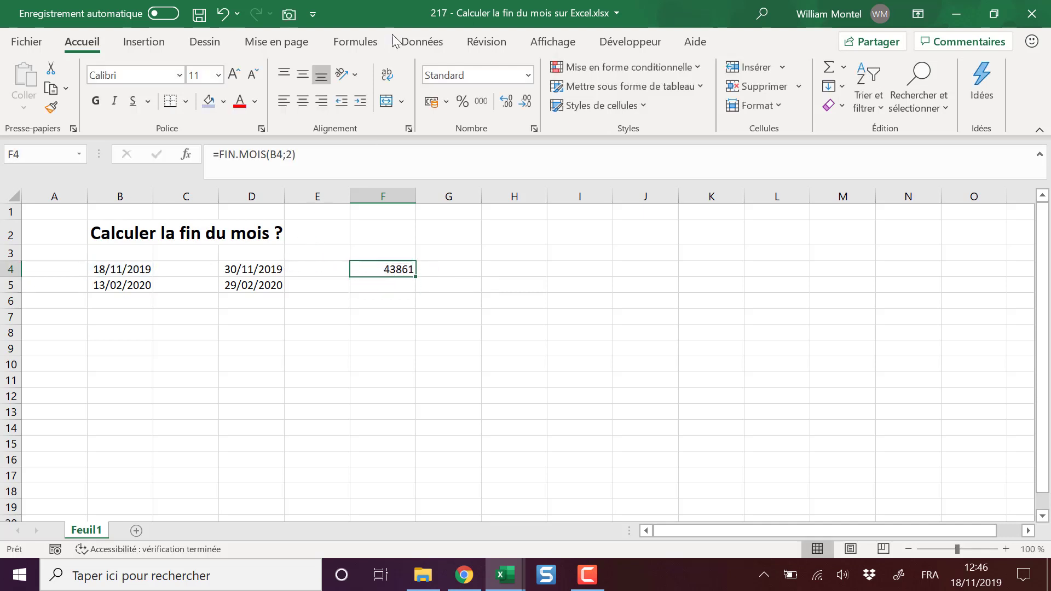
click(528, 75)
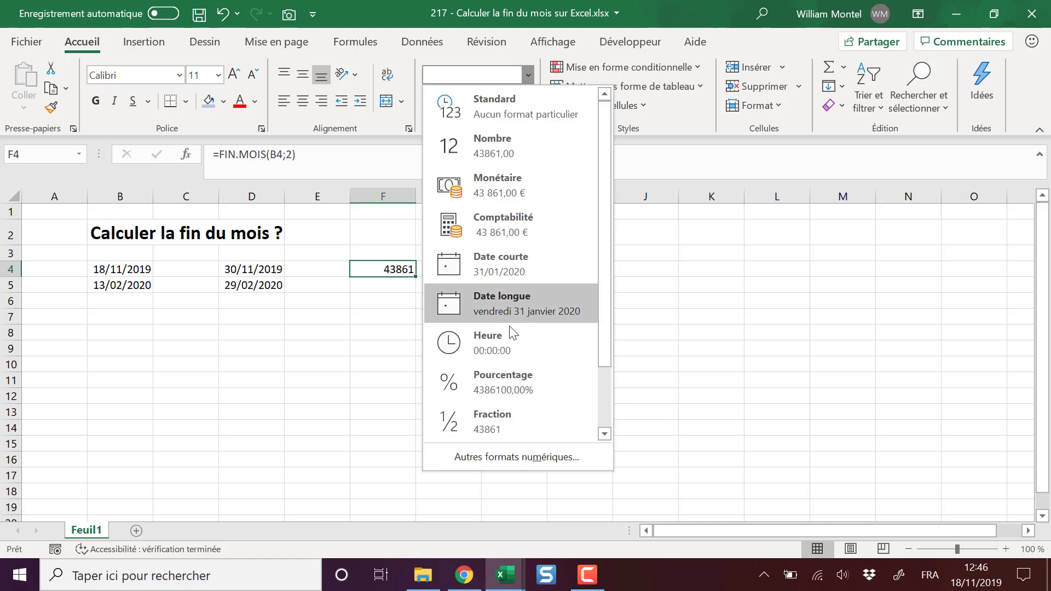
scroll(511, 331, down, 2)
scroll(529, 331, up, 2)
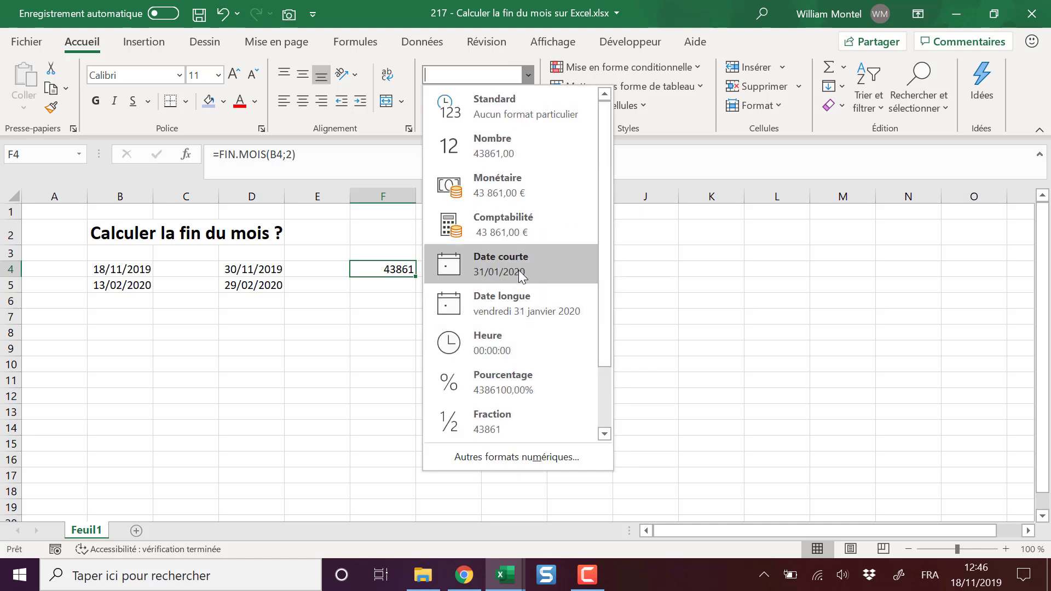
click(523, 254)
click(522, 355)
Compare the B4 date with the FIN.MOIS formulas in D4 and F4.
click(132, 276)
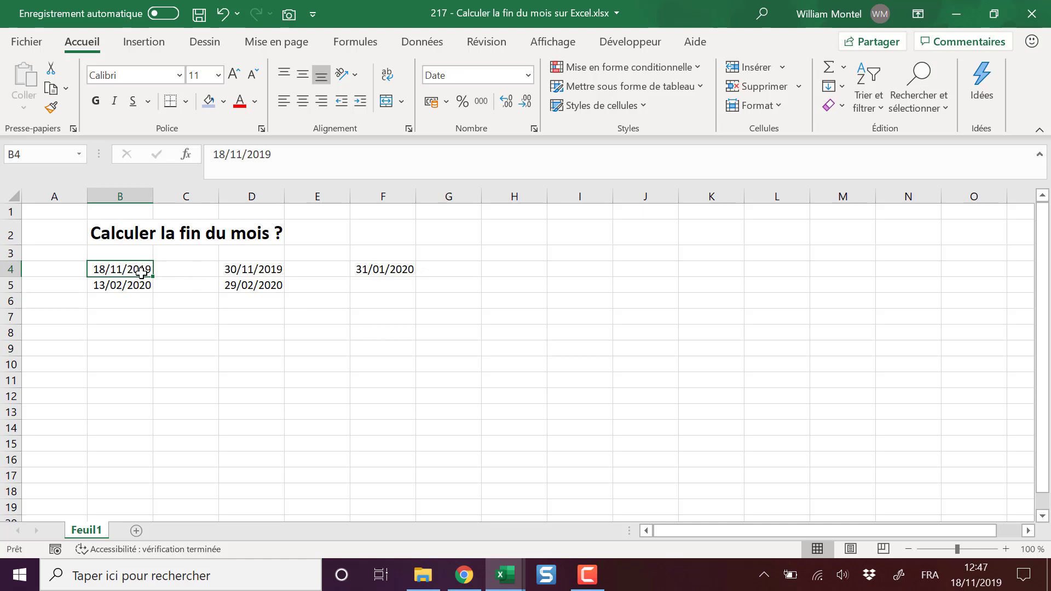
click(248, 271)
click(400, 270)
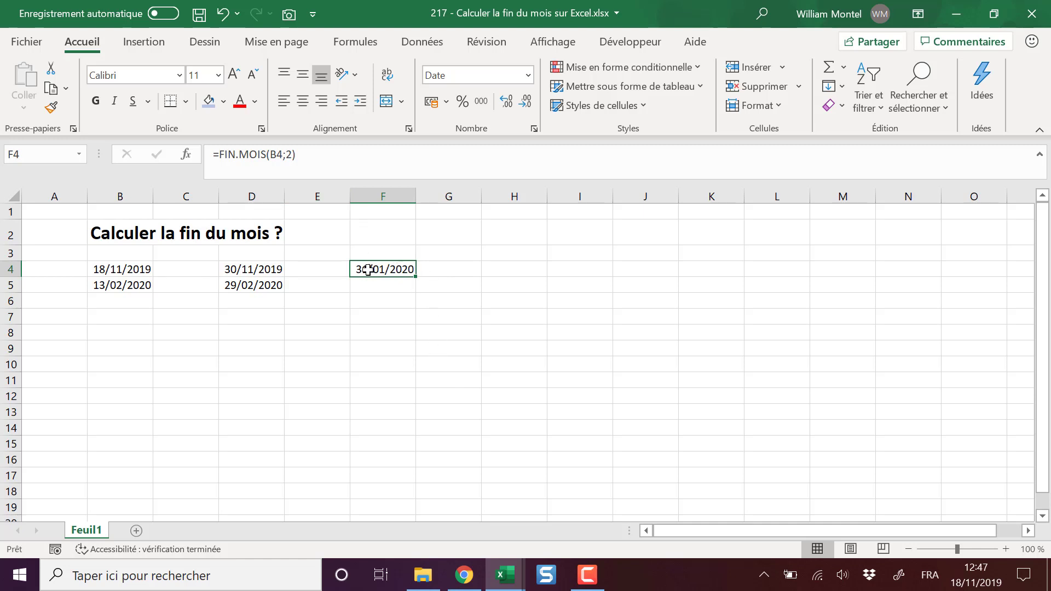
click(325, 347)
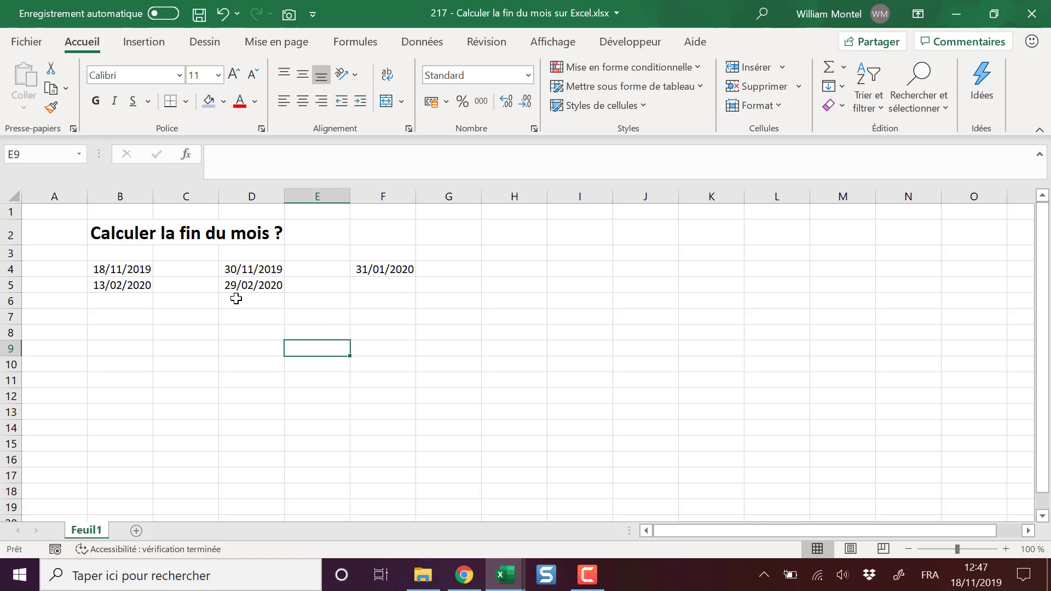
click(254, 269)
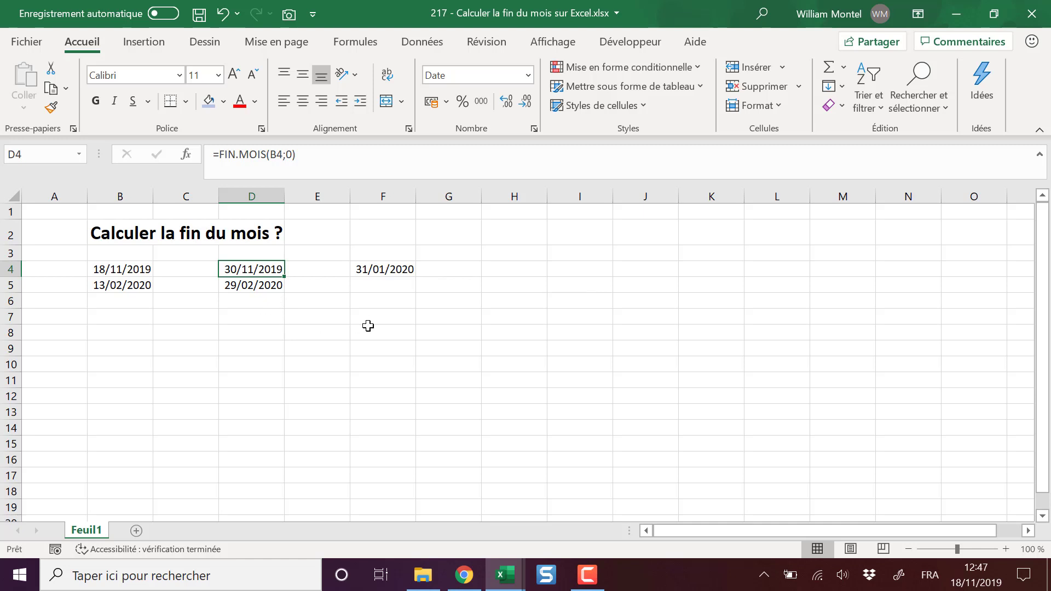
click(283, 347)
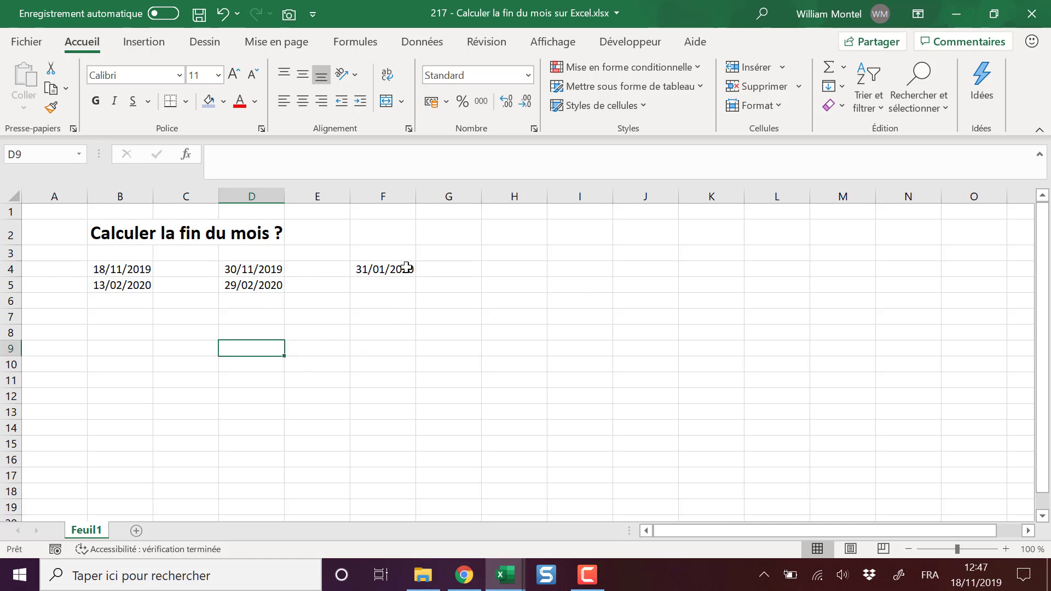
click(130, 267)
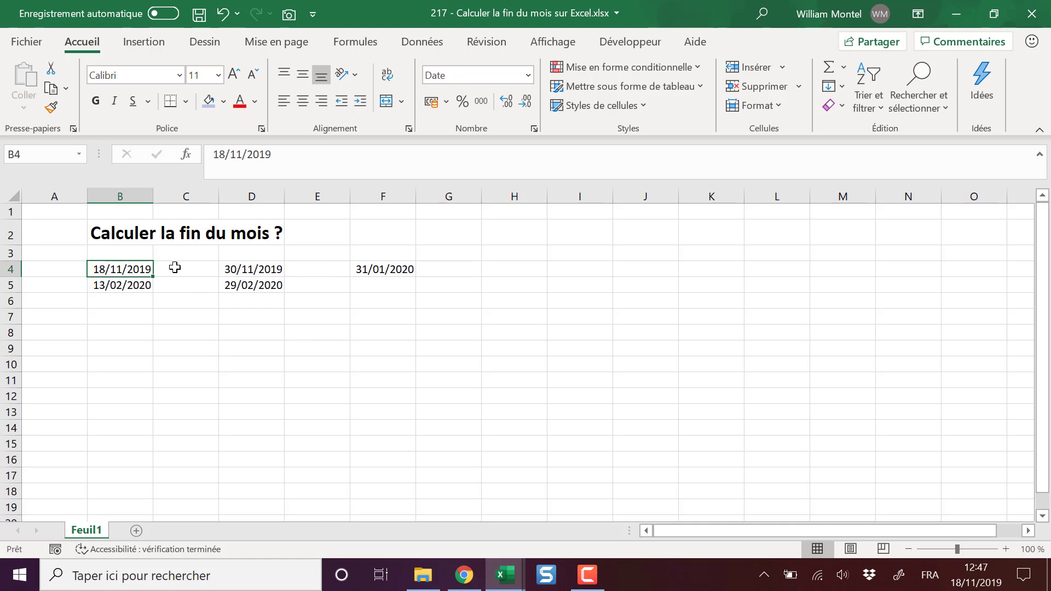
click(536, 271)
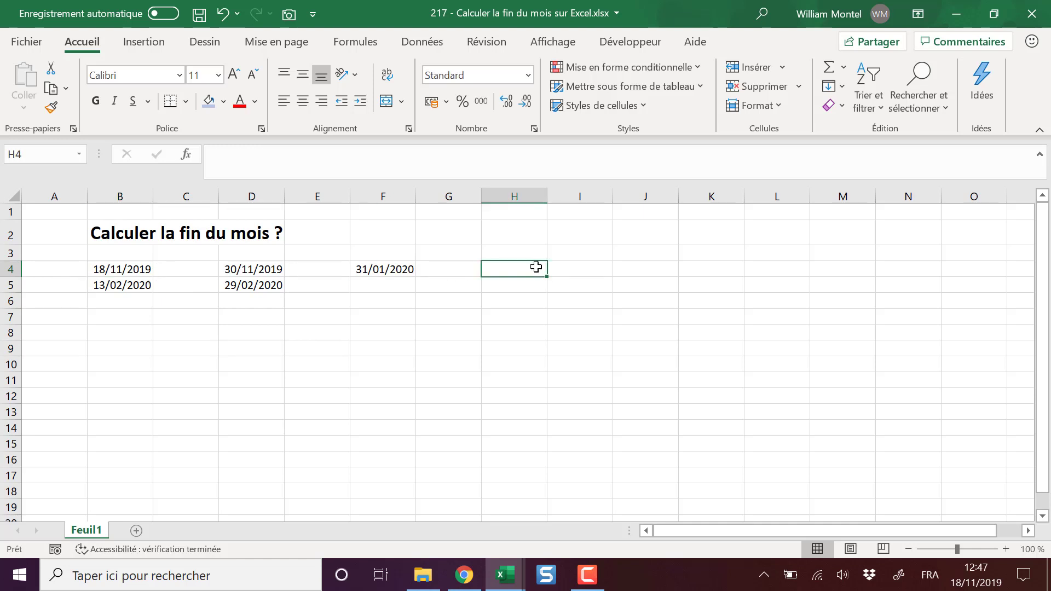
key(Down)
key(Down)
key(Down)
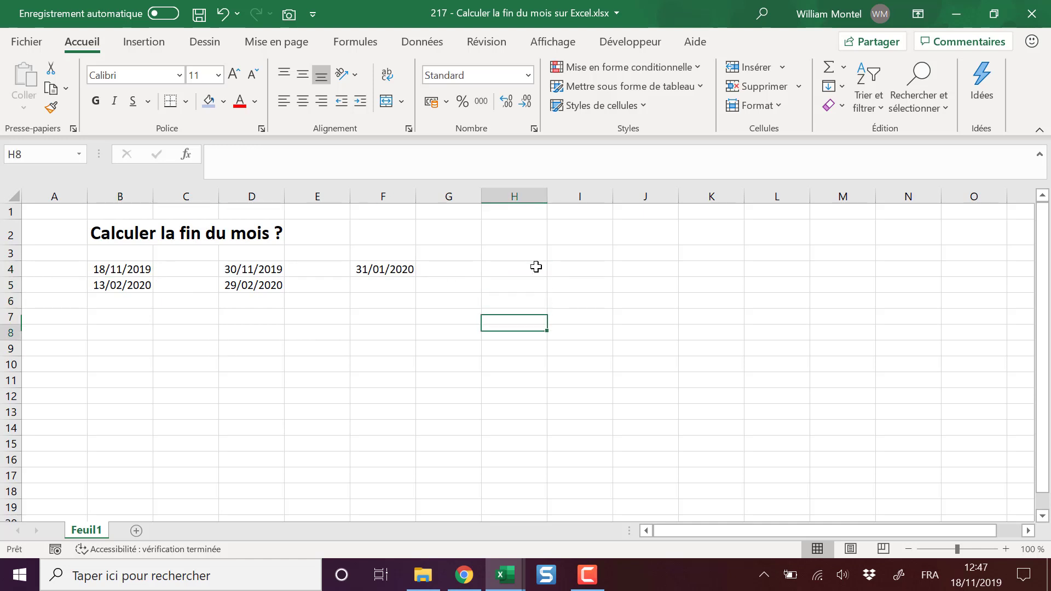
key(Down)
key(Left)
key(Left)
key(Left)
key(Left)
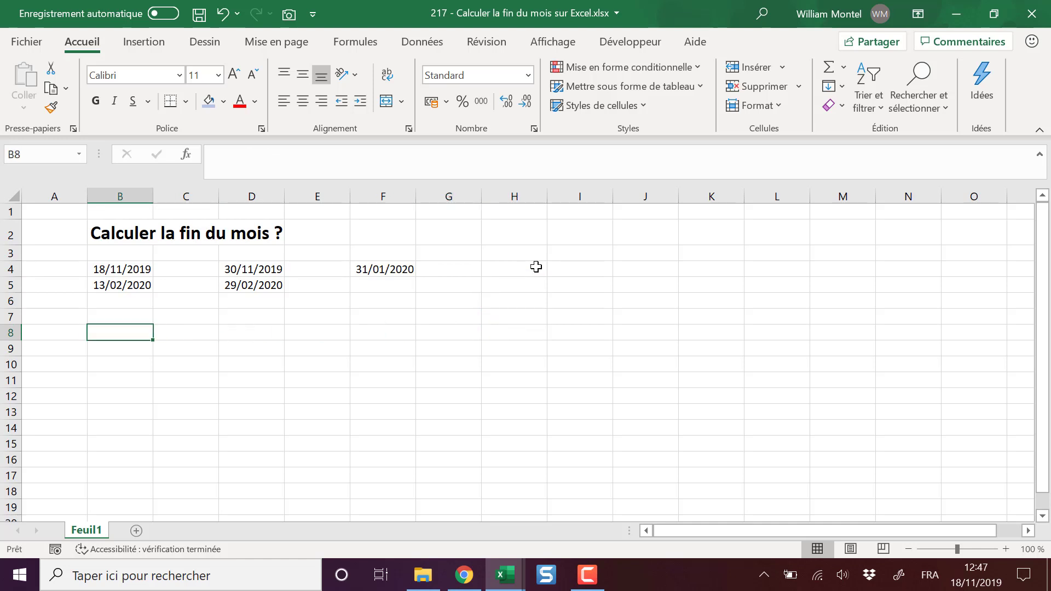
Label B8 'premier' and enter =MOIS.DECALER(B4;-1) in B9, which shows 43756.
text(premier)
key(Down)
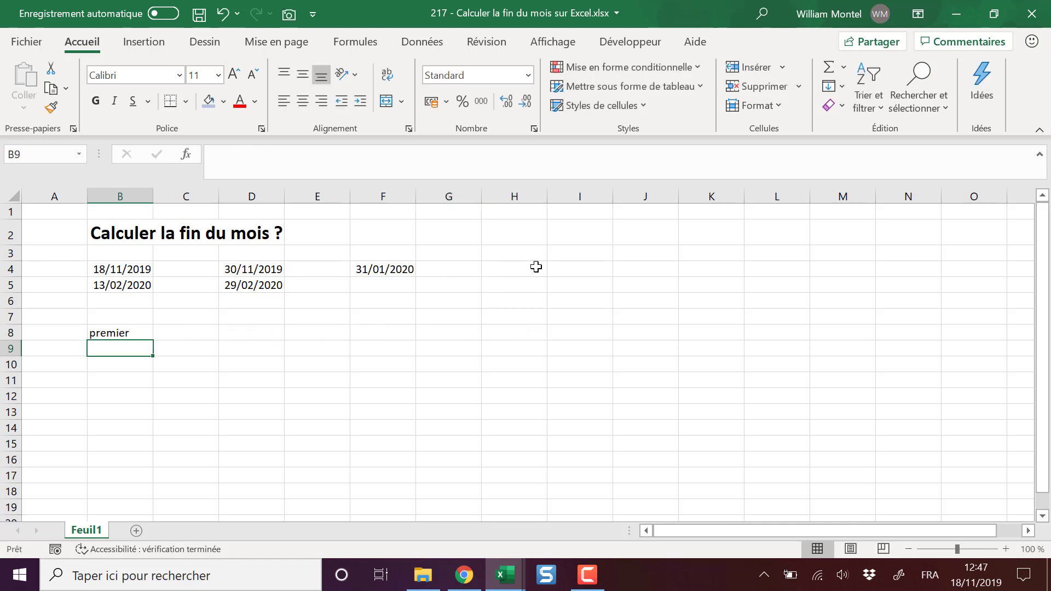
text(=m)
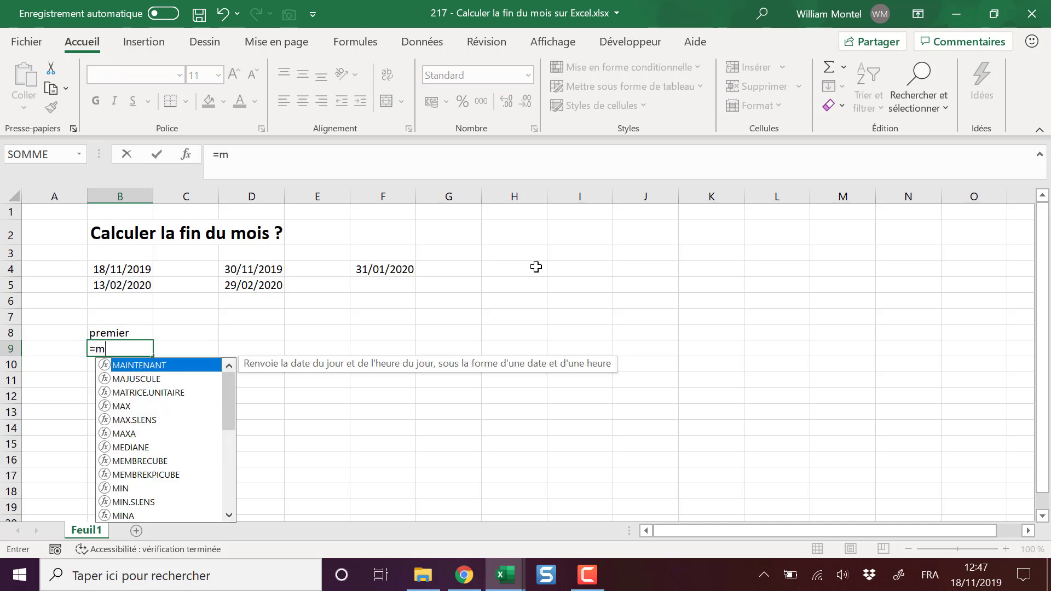
text(ois)
key(Down)
key(Tab)
key(Up)
key(Up)
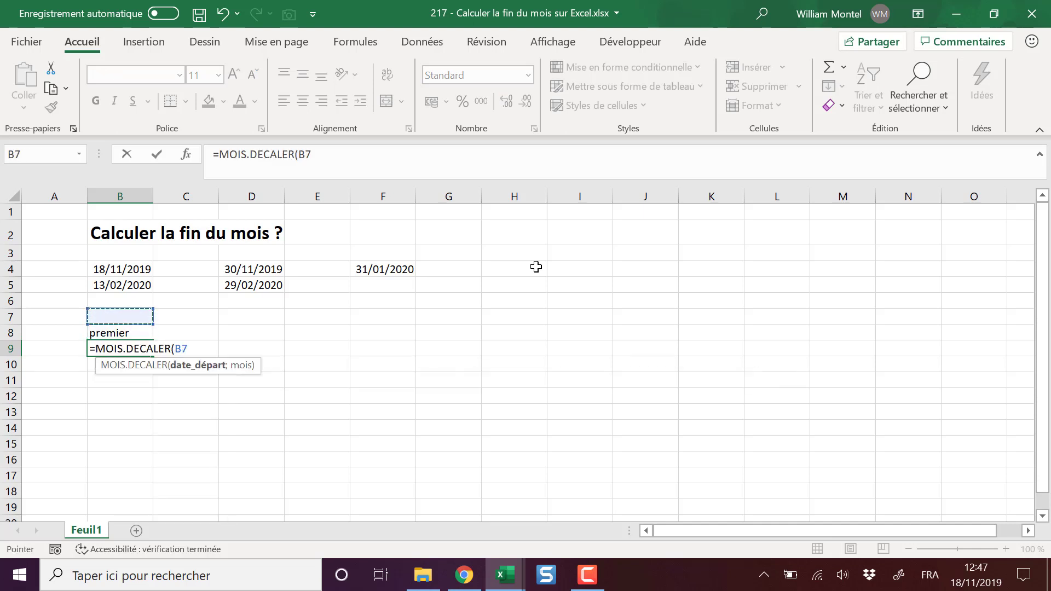
key(Up)
key(Up)
key(Up)
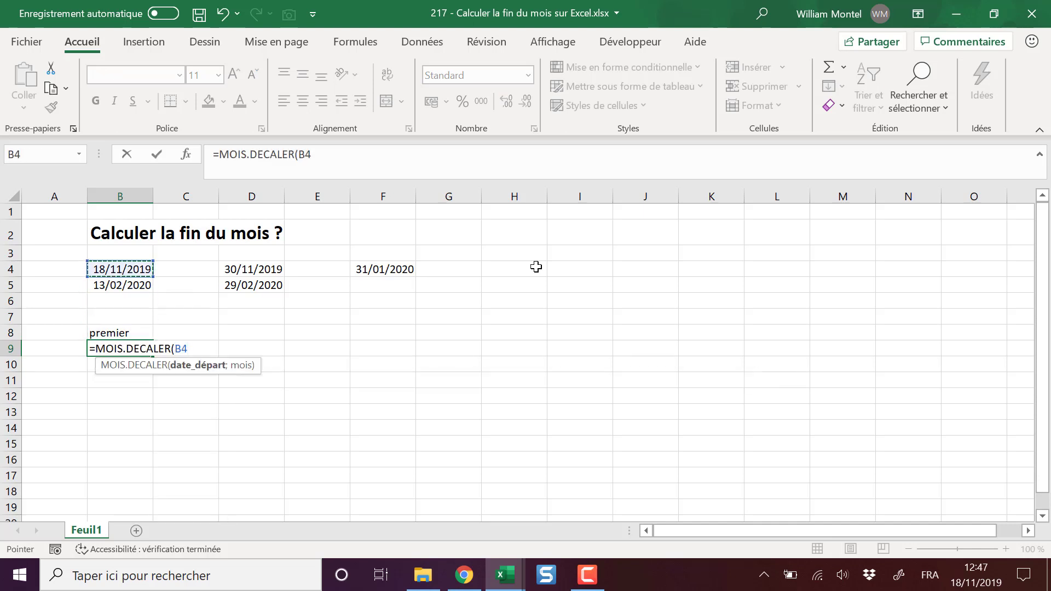
text(;-1)
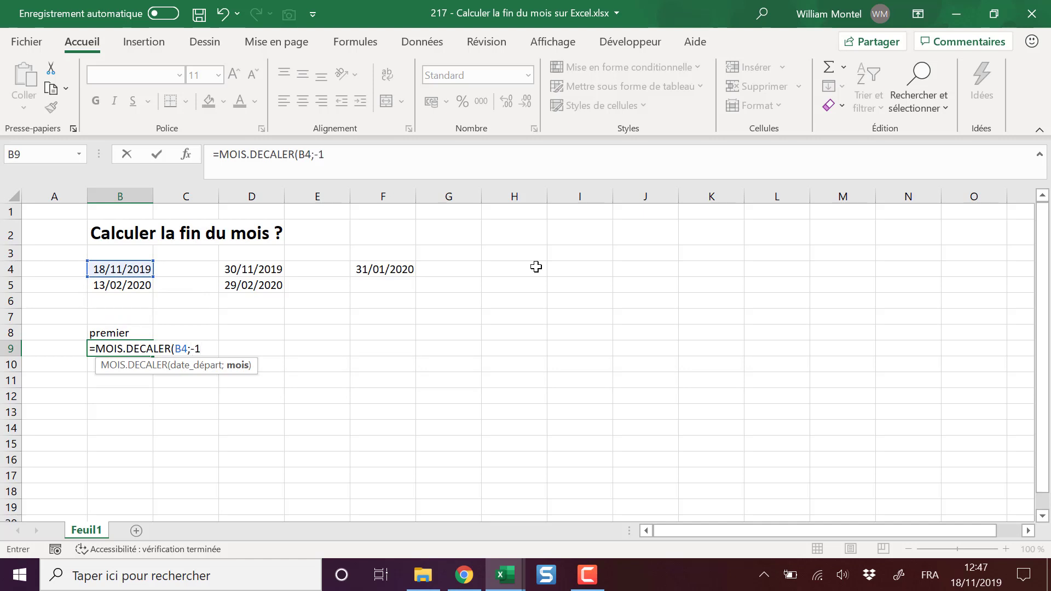
text())
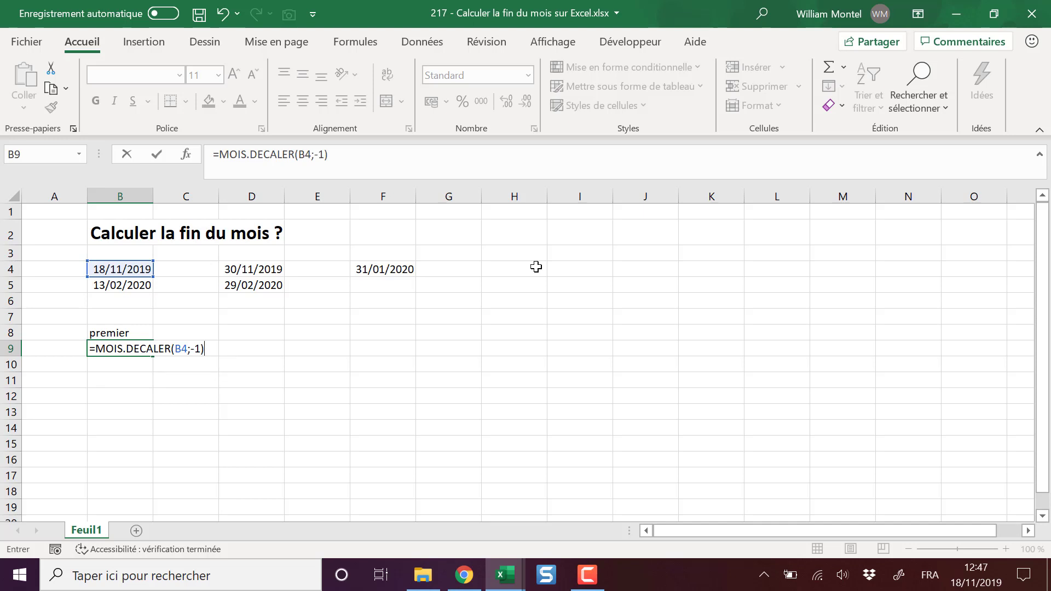
key(Return)
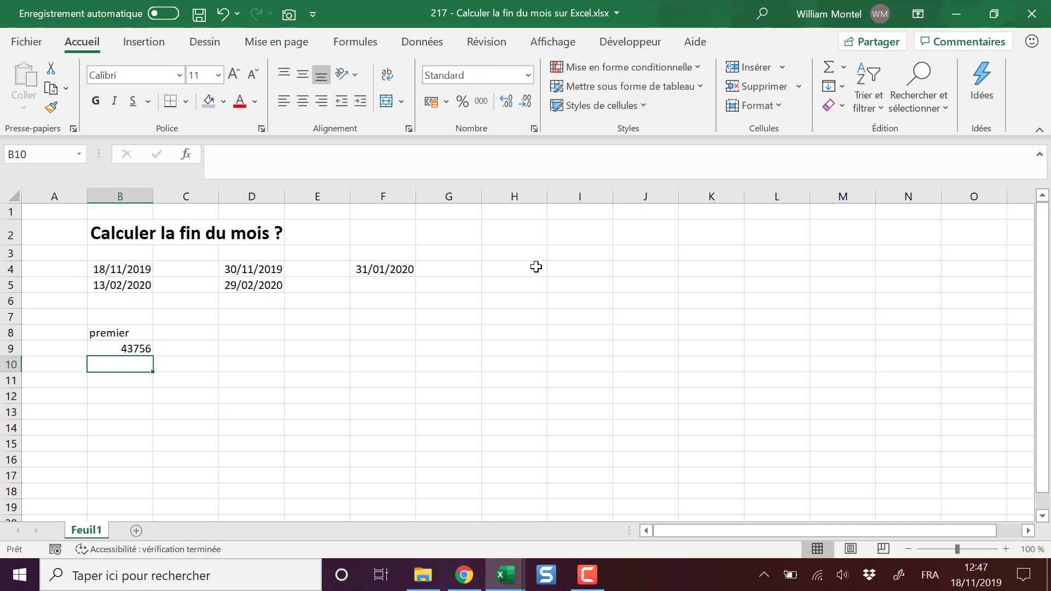
key(Up)
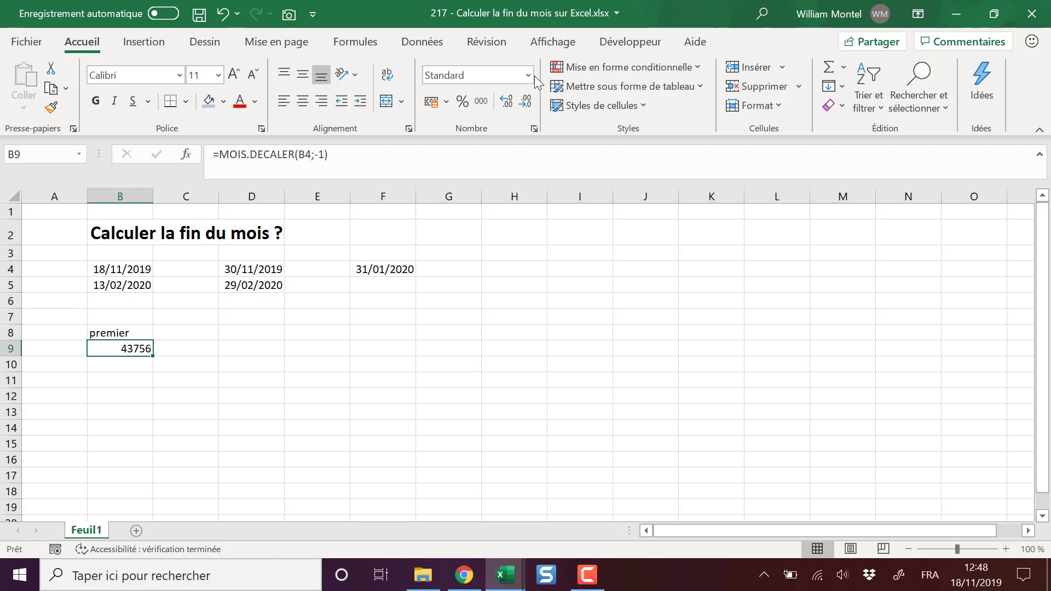
Apply the Date courte format to B9 so it shows 18/10/2019.
click(528, 75)
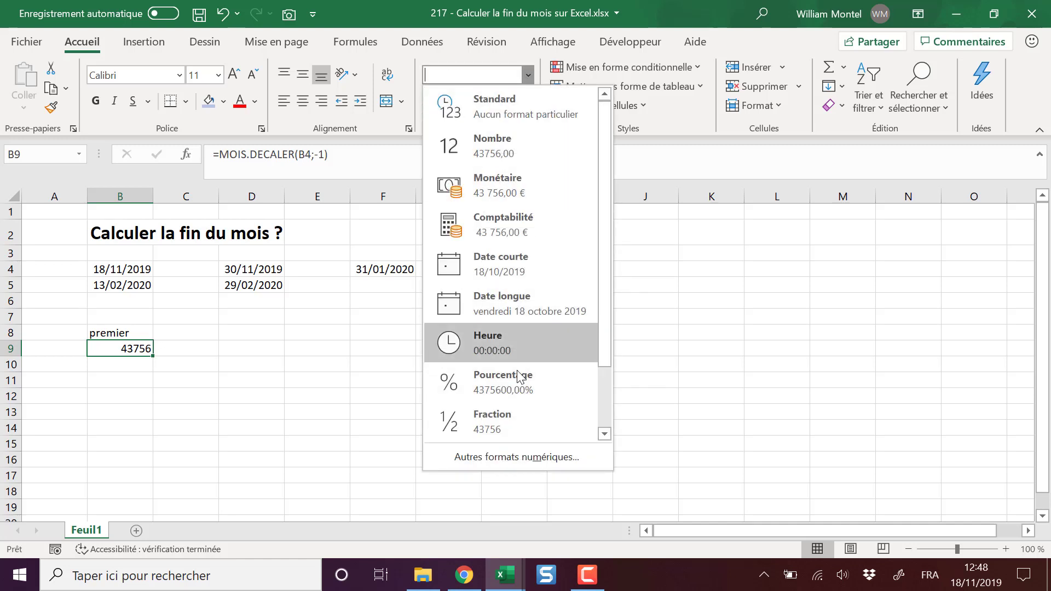
click(502, 277)
click(224, 399)
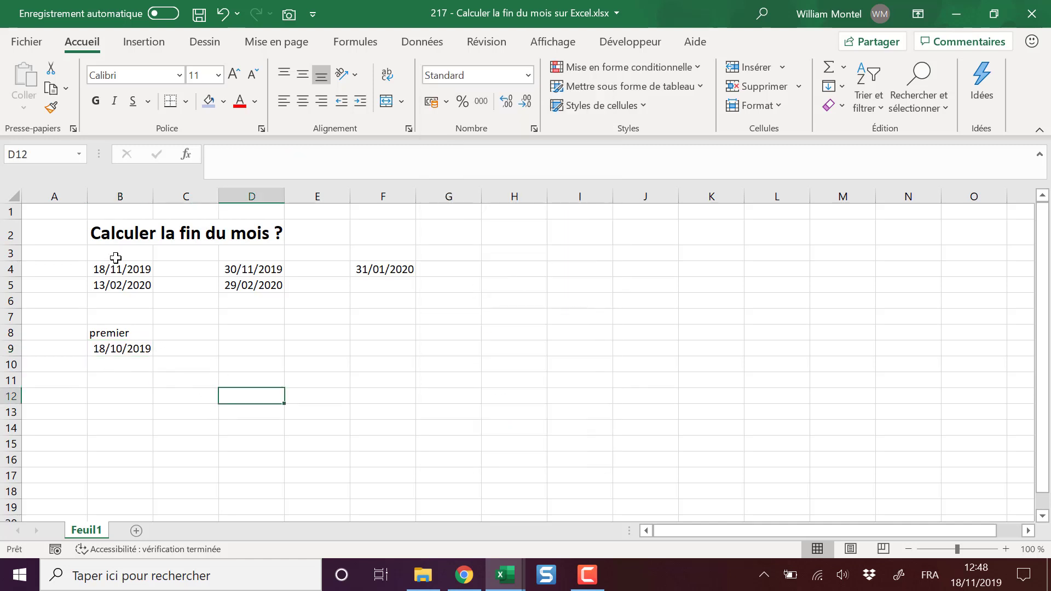
click(140, 351)
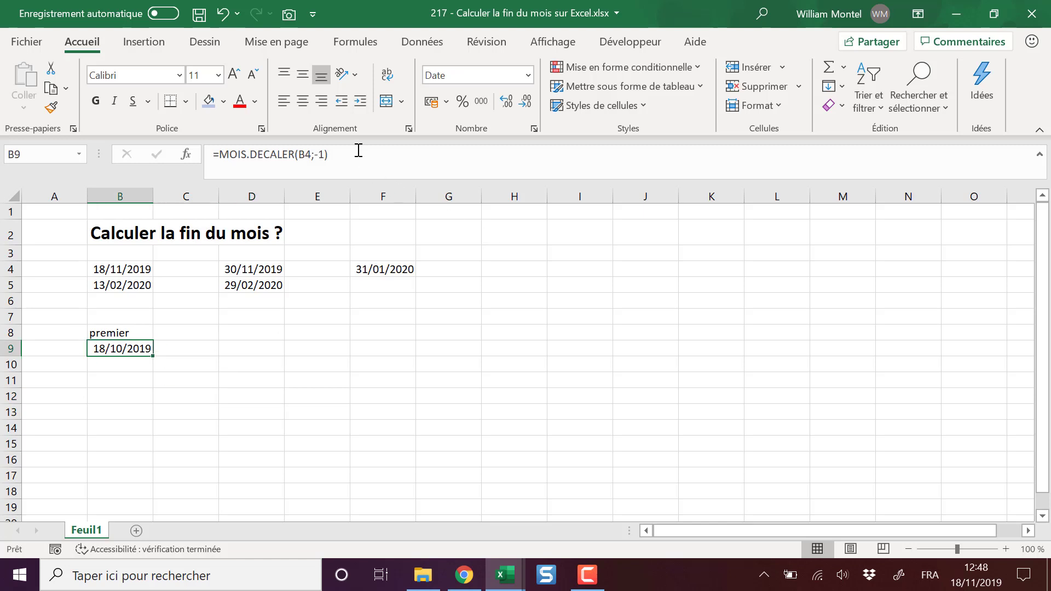
Compare B9 against the B4 date and the D4 and F4 formulas.
click(103, 272)
click(247, 270)
click(376, 269)
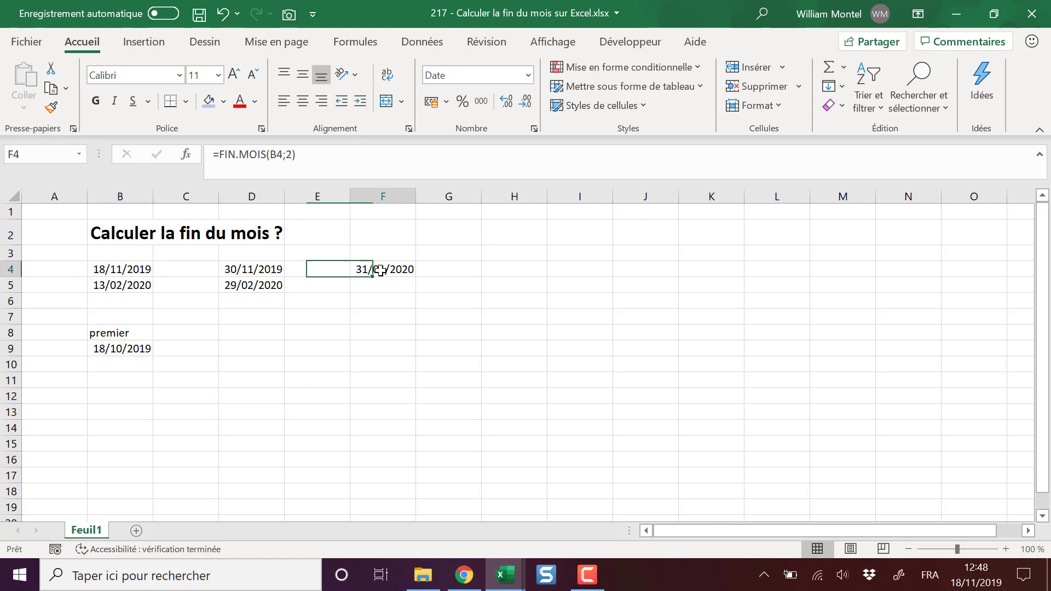
click(131, 351)
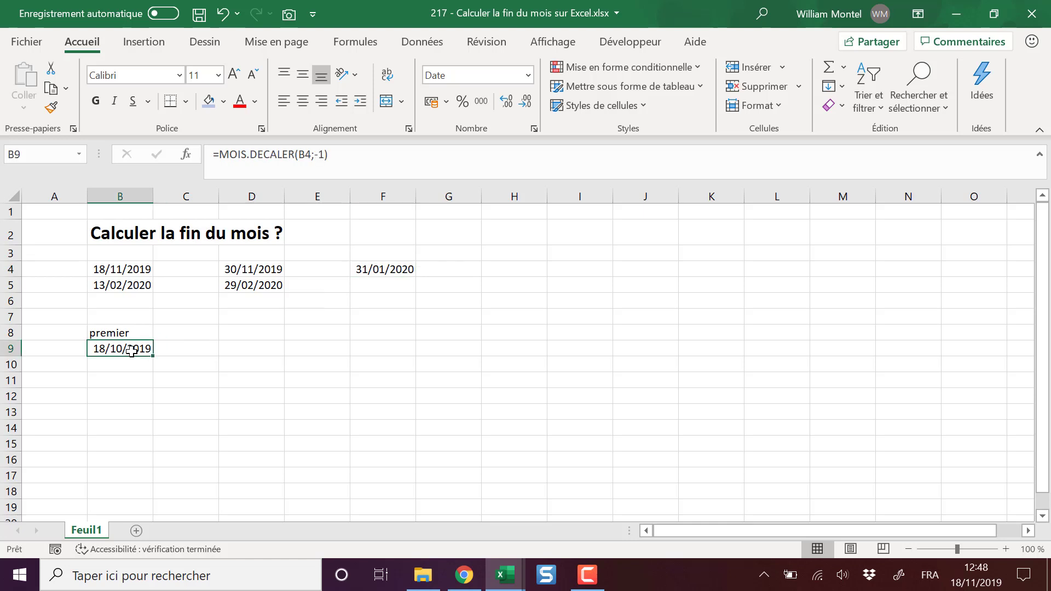
Replace B9's formula with =FIN.MOIS(B4;-1), the previous month's last day.
text(fin)
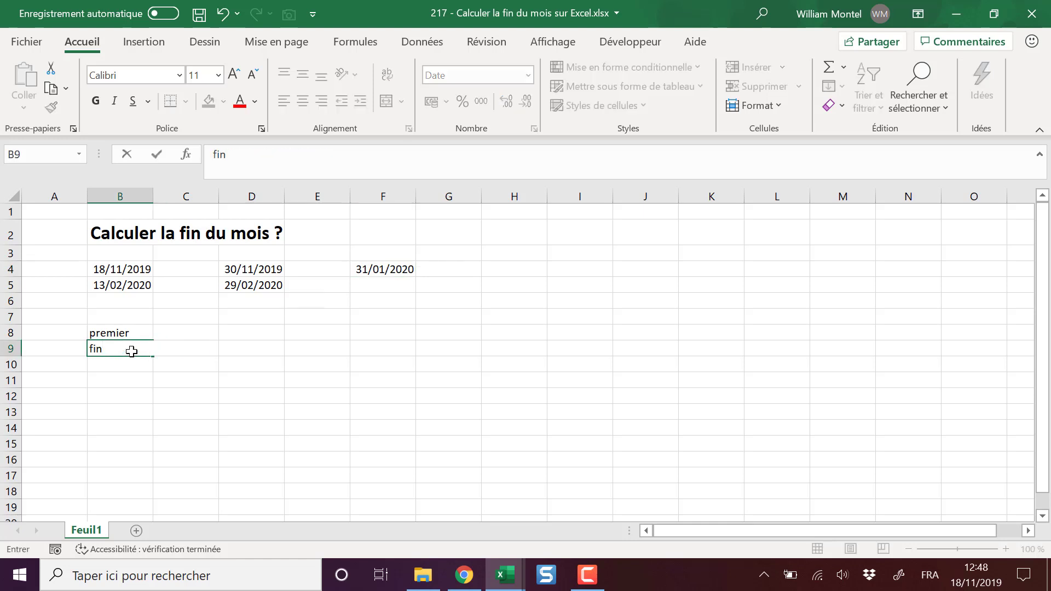
key(BackSpace)
key(BackSpace)
key(BackSpace)
text(=)
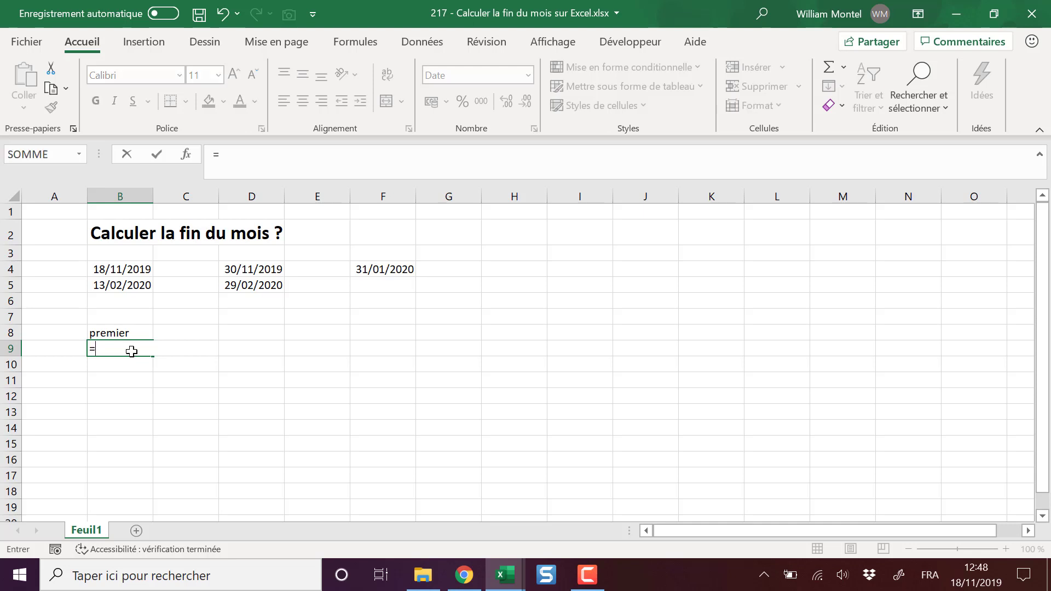
text(fin)
key(Tab)
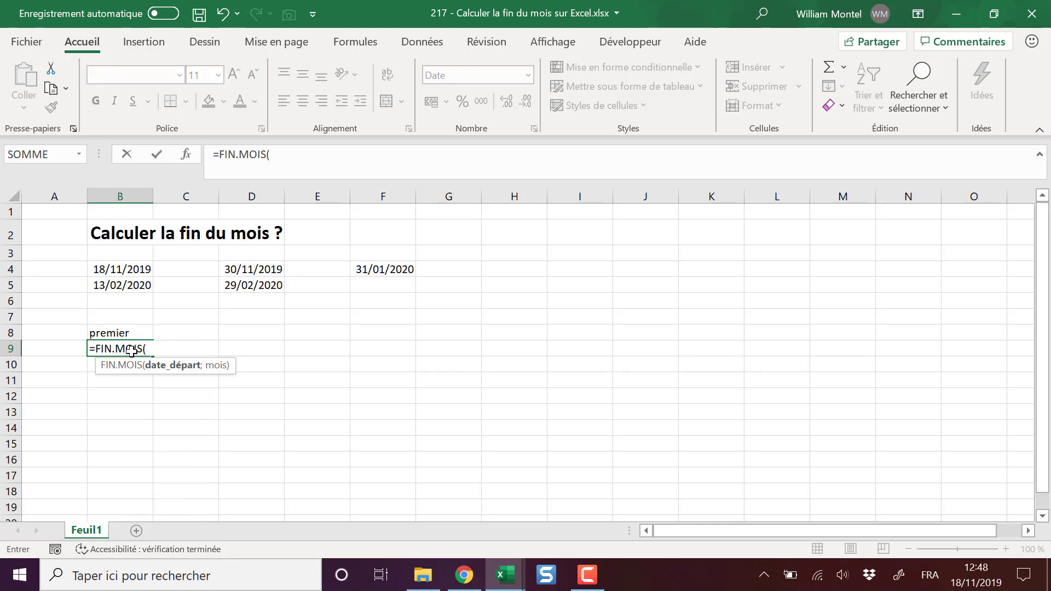
key(Up)
key(Up)
key(Up)
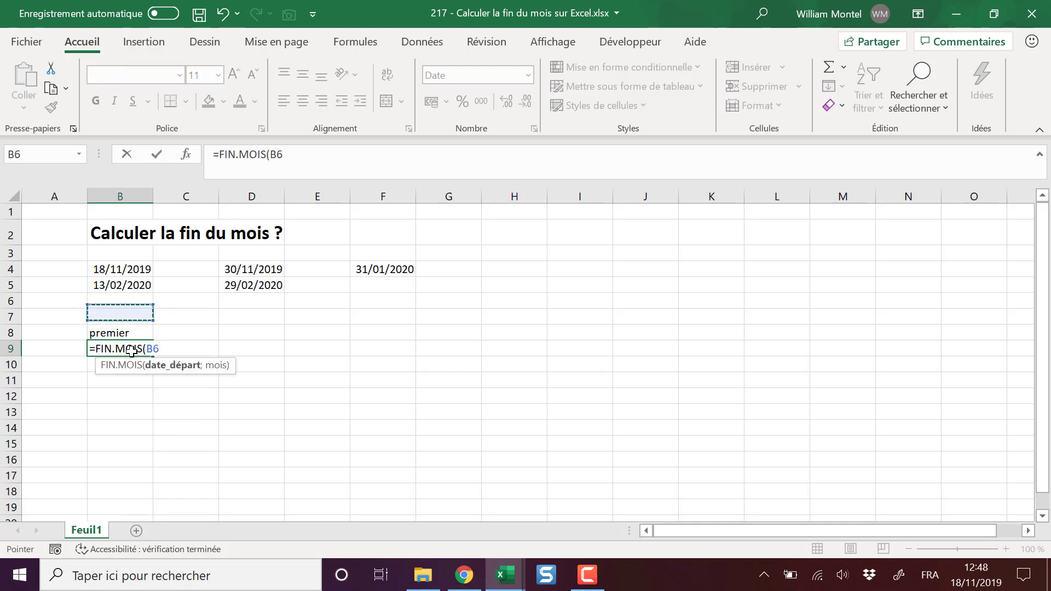
key(Up)
key(Up)
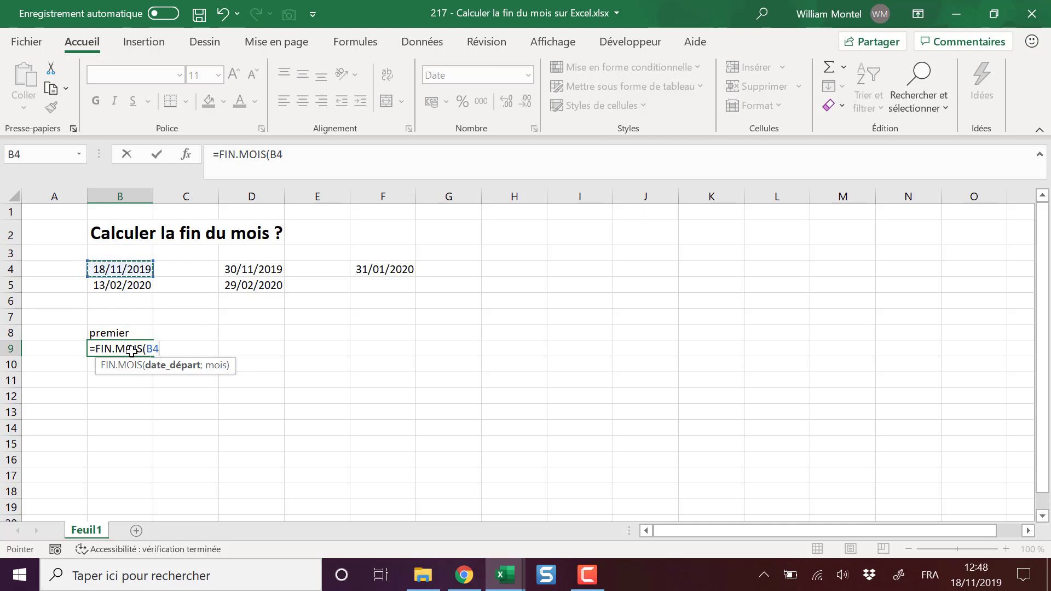
text(;-1)
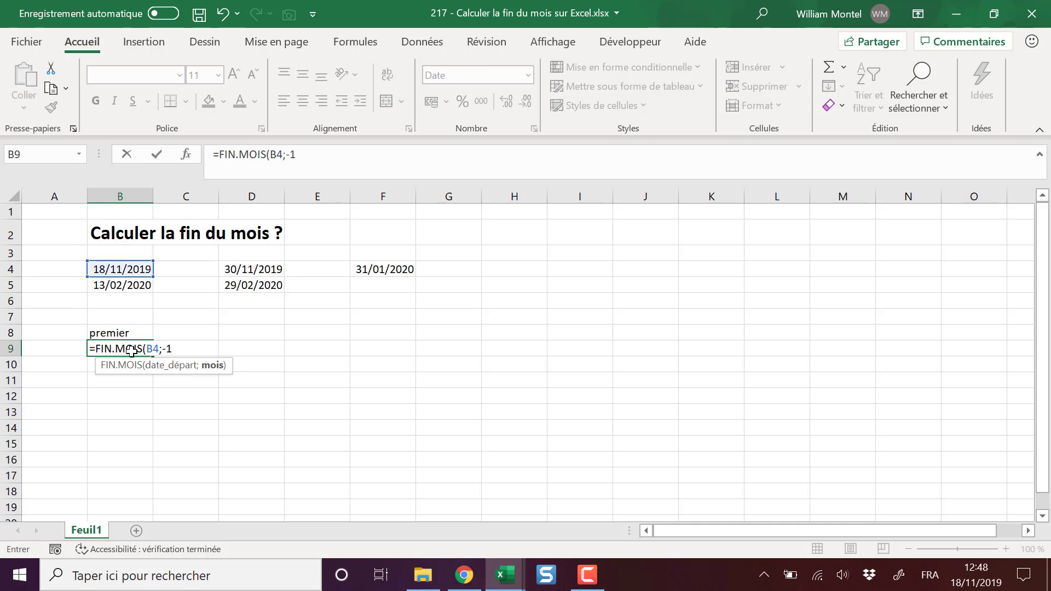
key(Return)
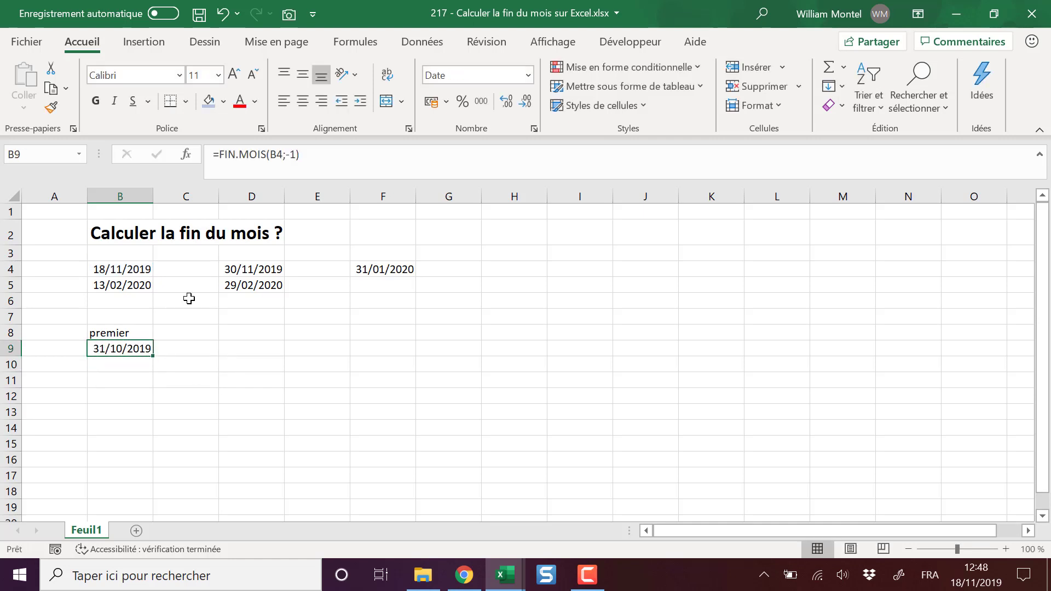
Append +1 to B9's formula so it shows the first of the month, 01/11/2019.
click(132, 348)
click(369, 166)
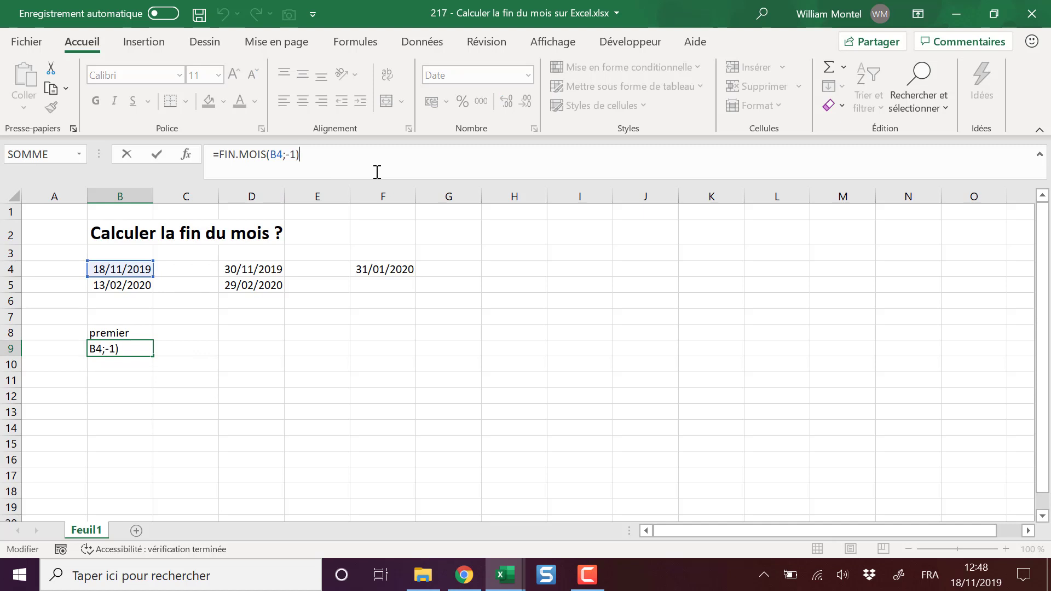
text(+1)
key(Return)
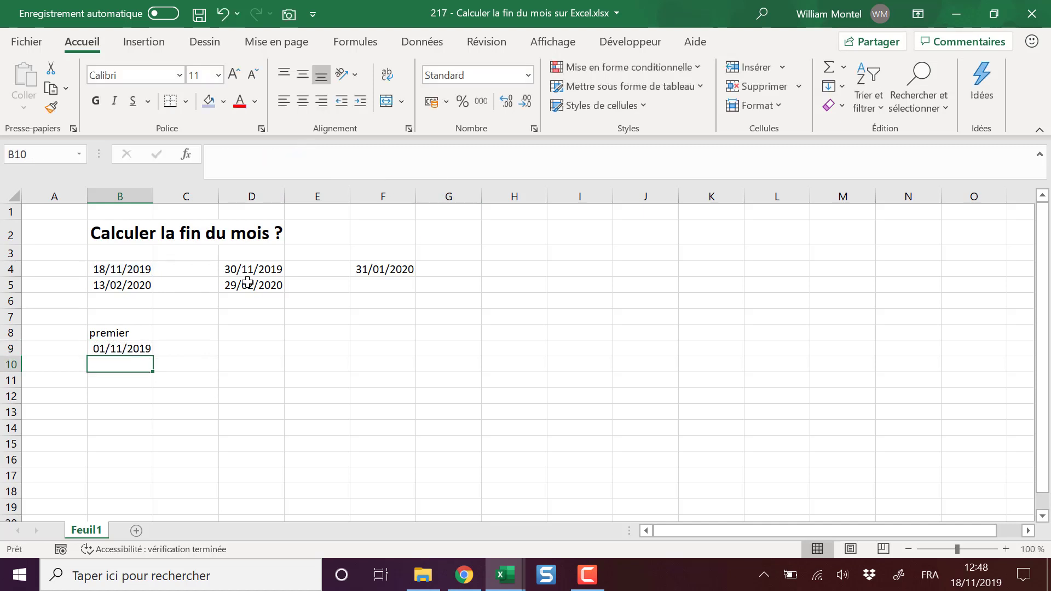
click(135, 349)
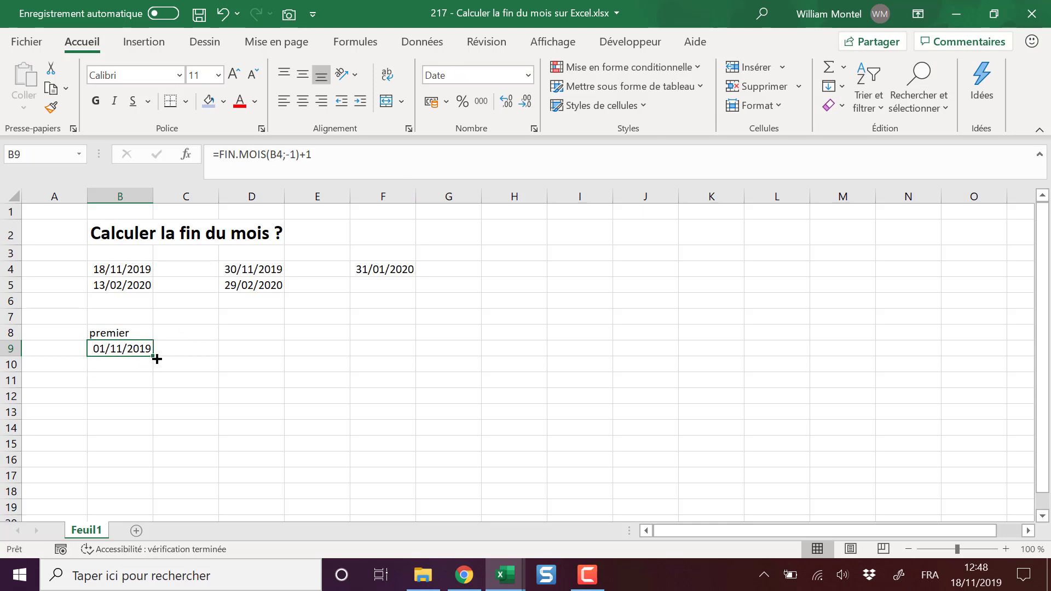
Fill B9 down to B10, giving =FIN.MOIS(B5;-1)+1 showing 01/02/2020.
drag(157, 359, 155, 367)
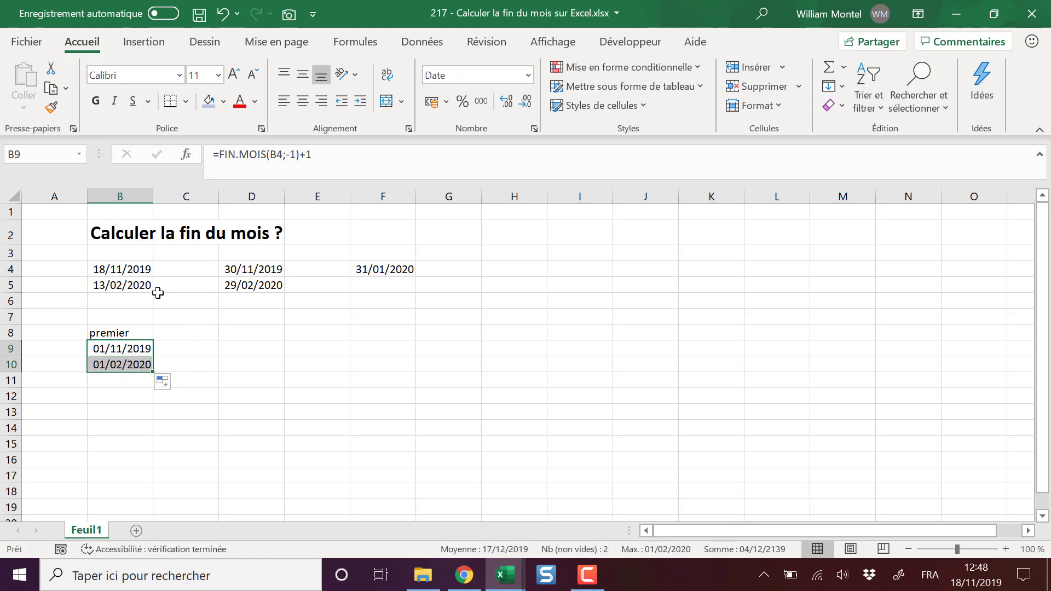
click(221, 328)
click(123, 283)
click(130, 364)
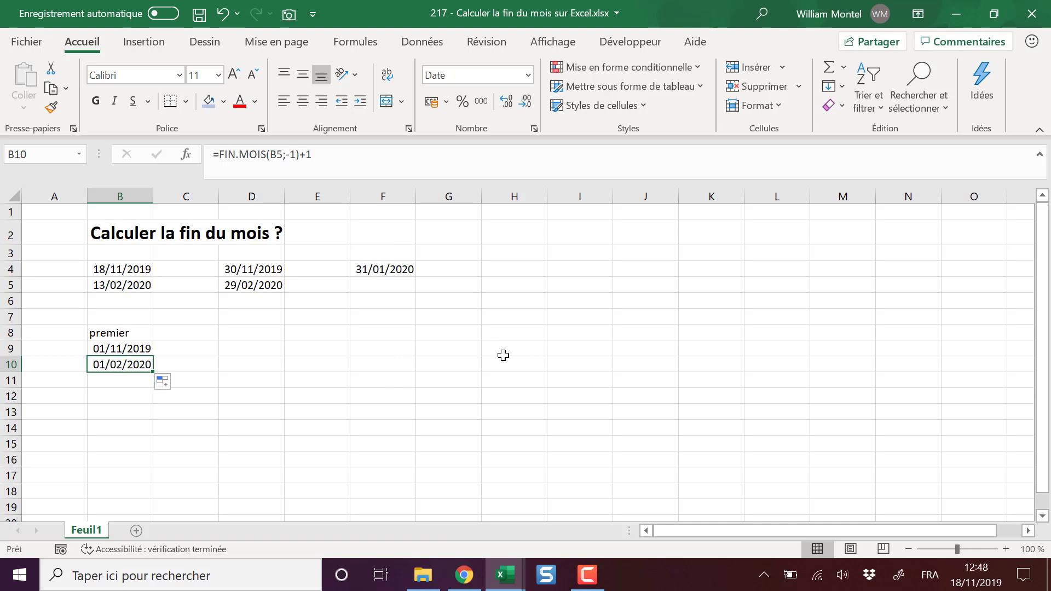
click(514, 316)
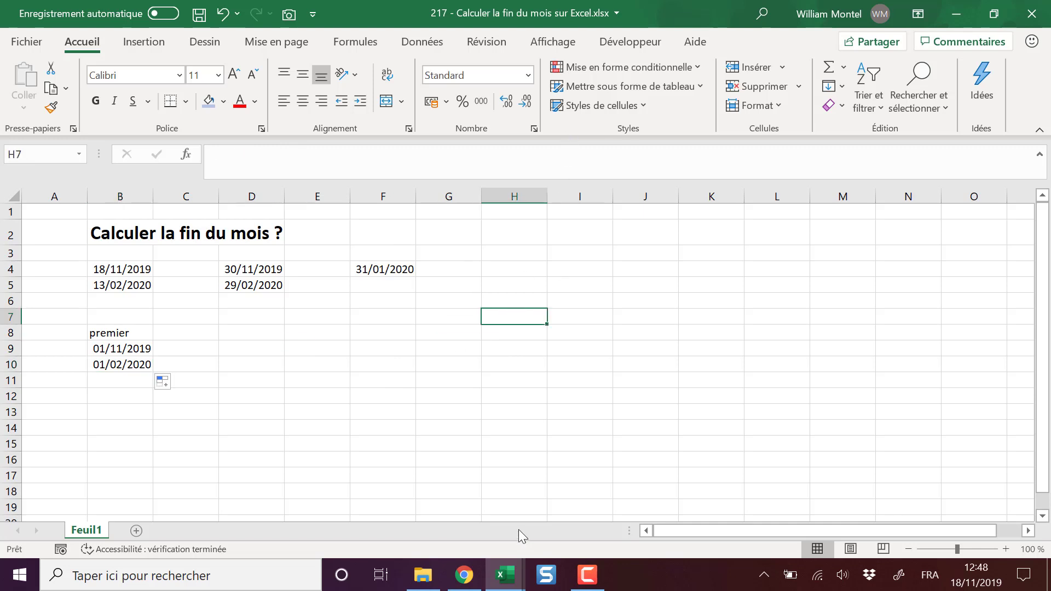